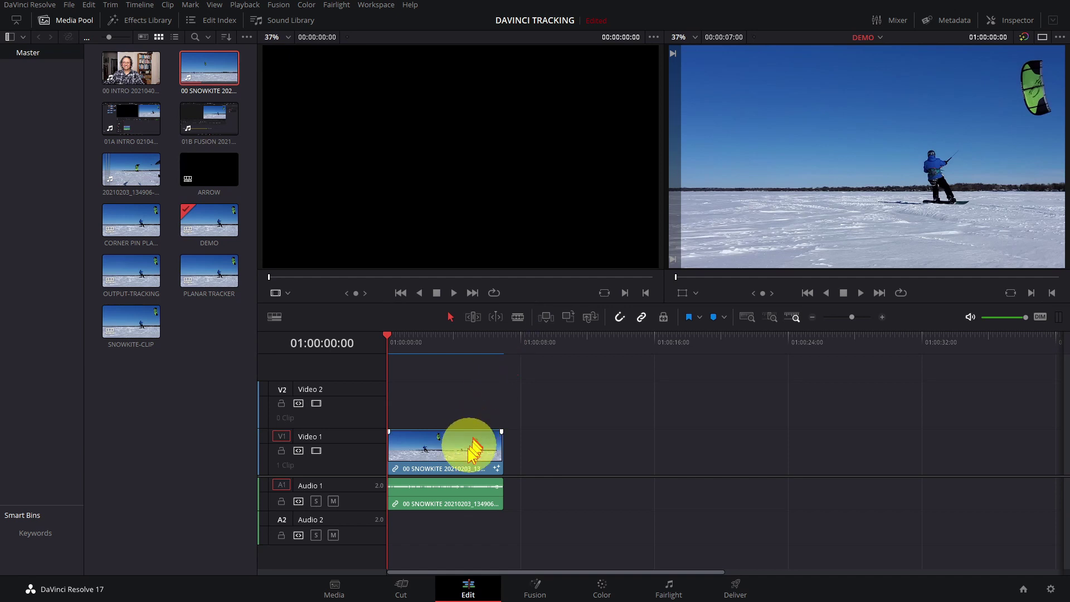
# Switch the snowkite clip to the Fusion page and briefly preview MediaOut1 in the left viewer.
pyautogui.click(533, 594)
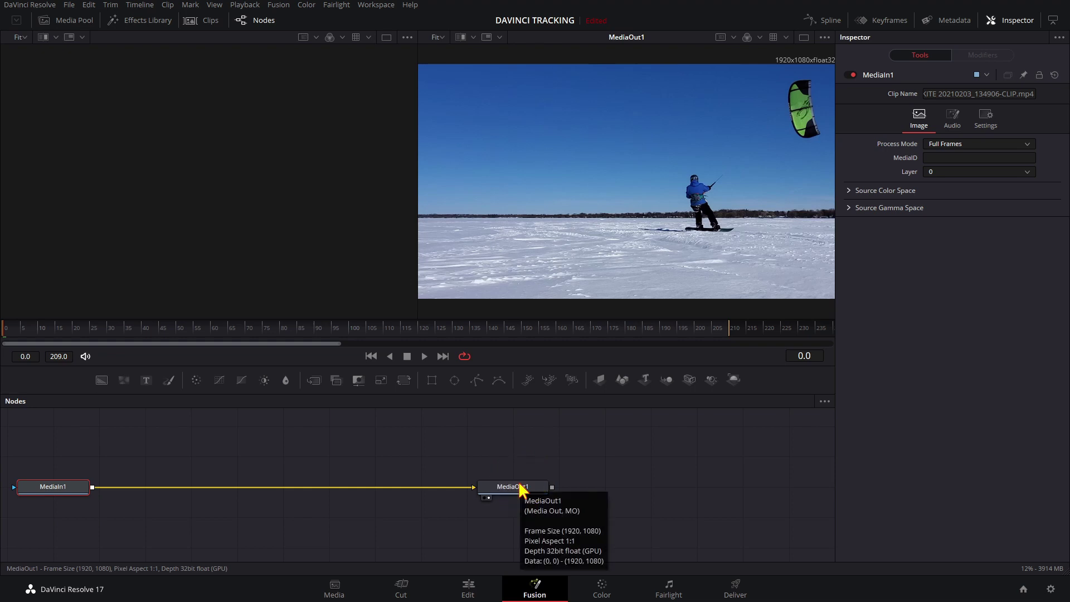
pyautogui.click(542, 221)
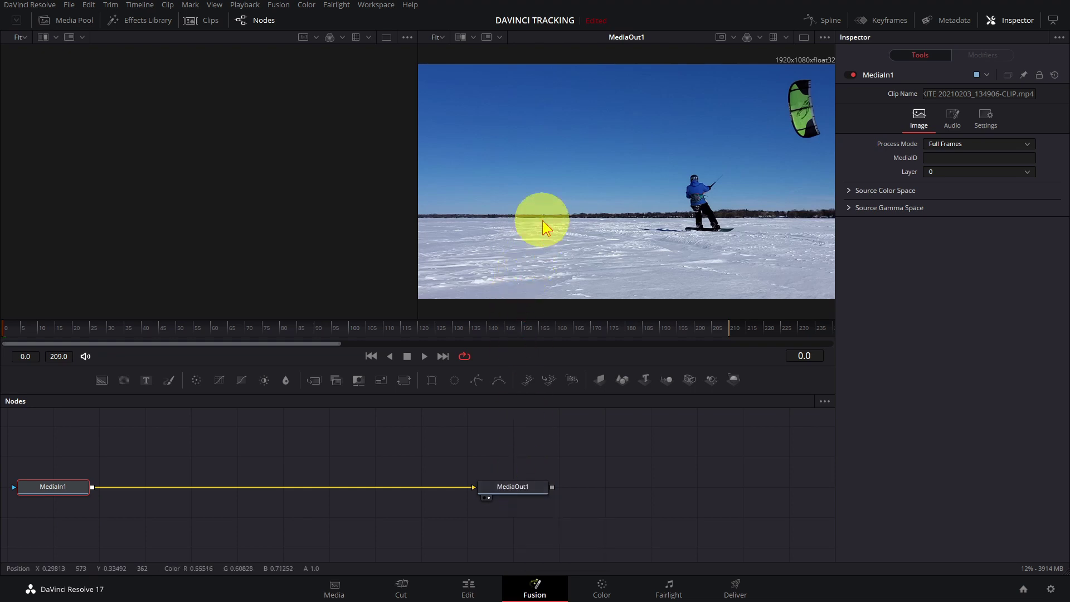
pyautogui.click(467, 471)
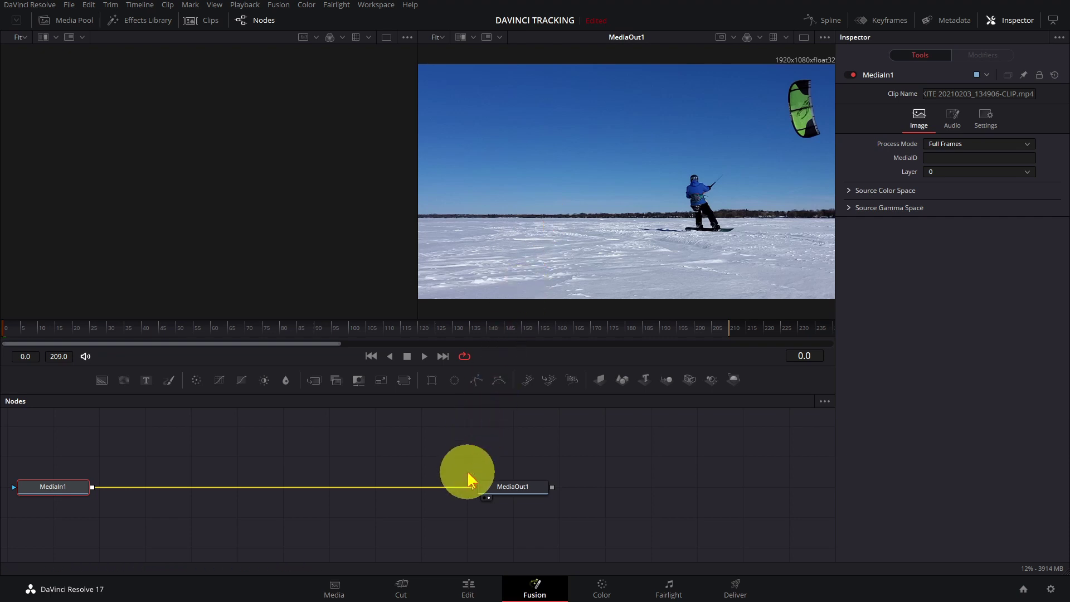
pyautogui.moveTo(468, 471); pyautogui.dragTo(482, 505)
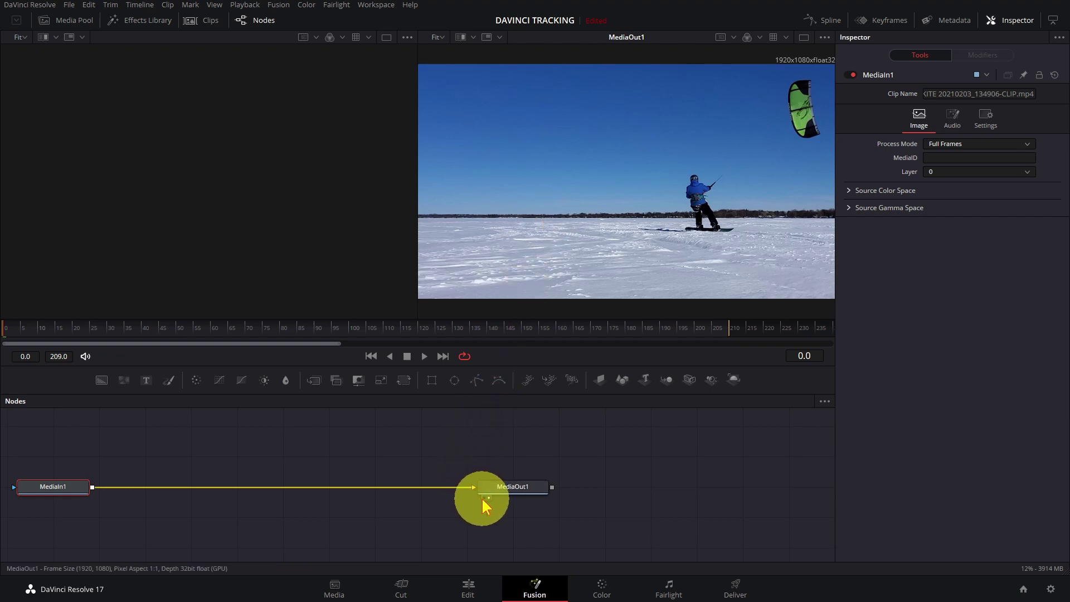
pyautogui.click(484, 498)
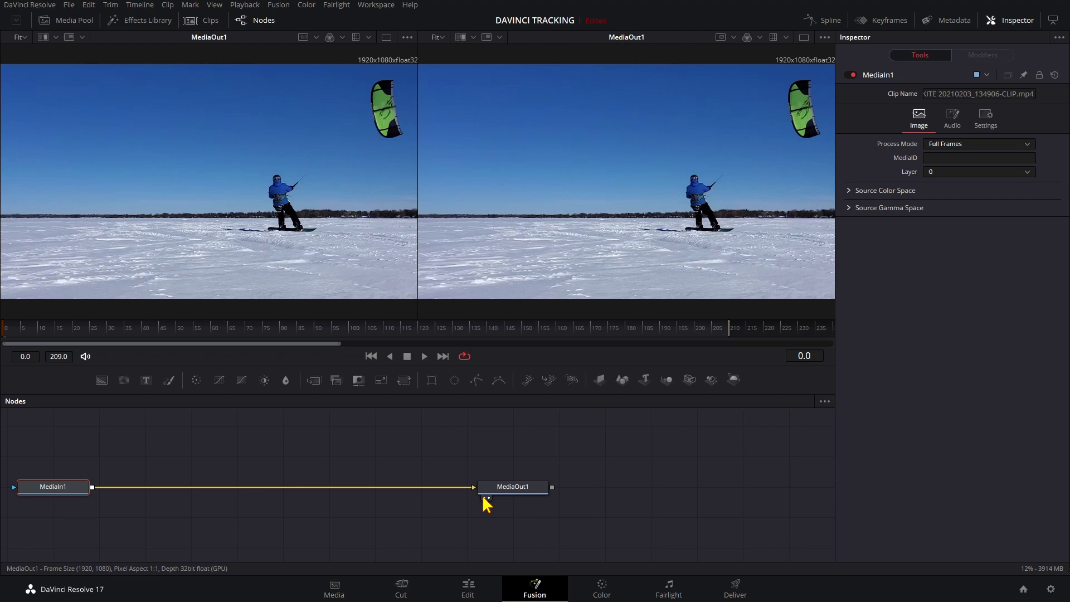
pyautogui.click(485, 498)
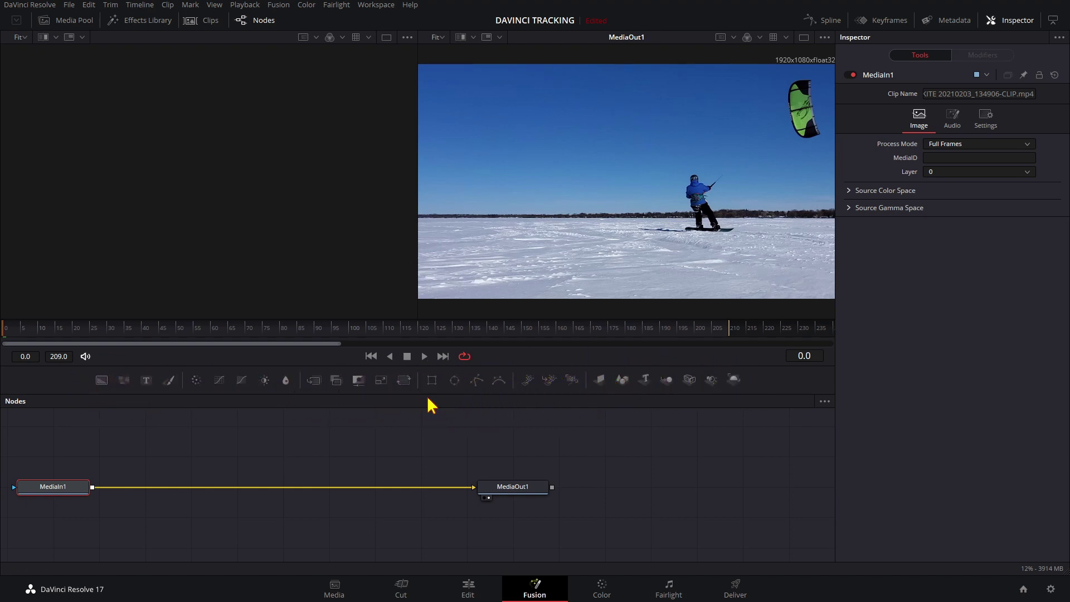
# Add Rectangle, Background and Merge nodes, with Rectangle1 masking Background1 merged over MediaIn1.
pyautogui.moveTo(433, 386); pyautogui.dragTo(133, 435)
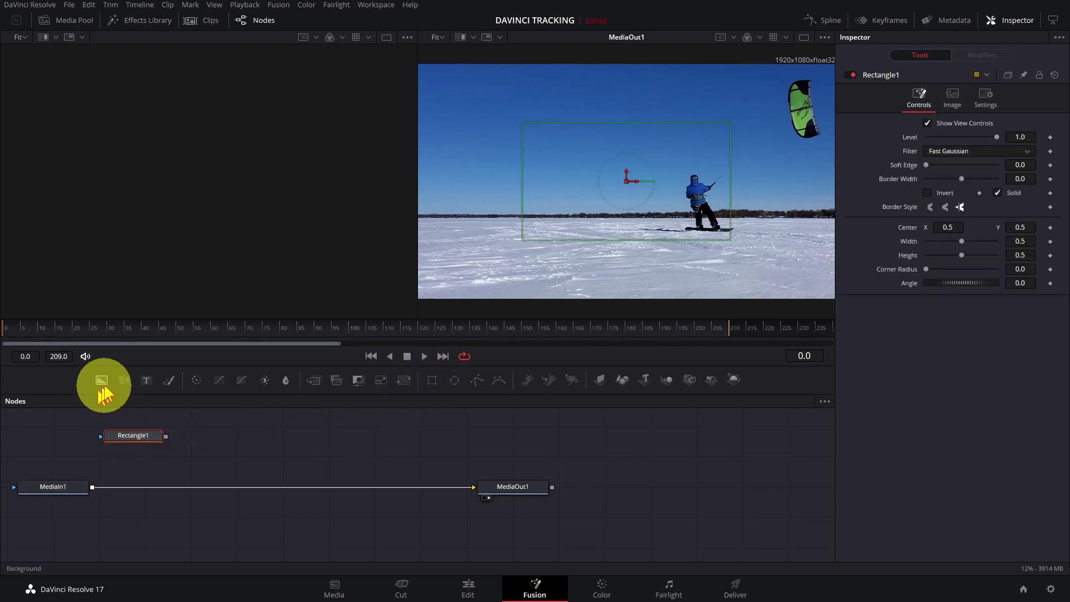
pyautogui.moveTo(101, 379); pyautogui.dragTo(233, 435)
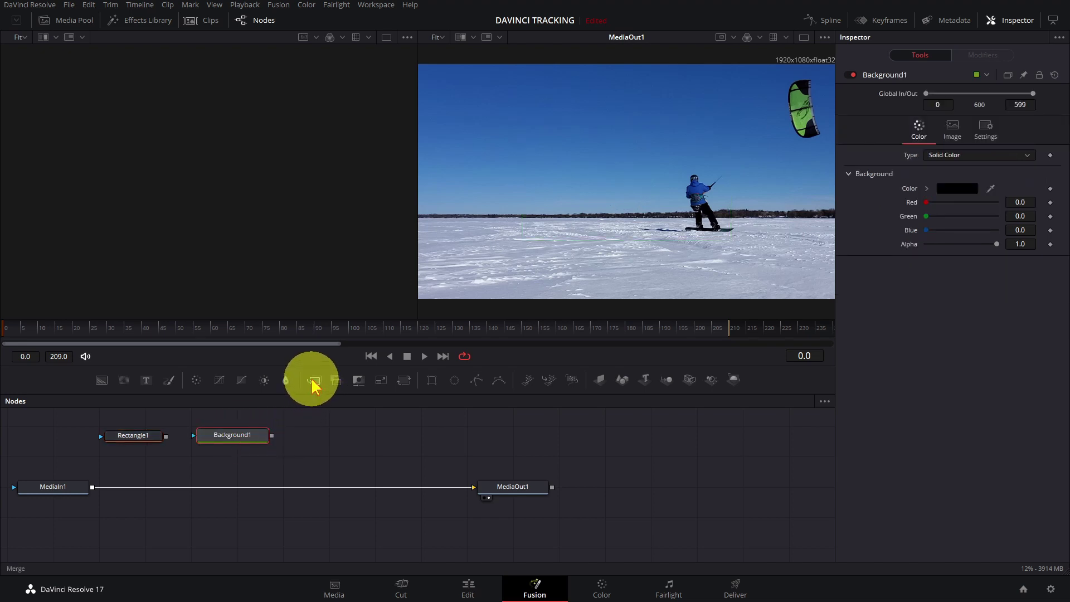
pyautogui.moveTo(313, 385); pyautogui.dragTo(330, 487)
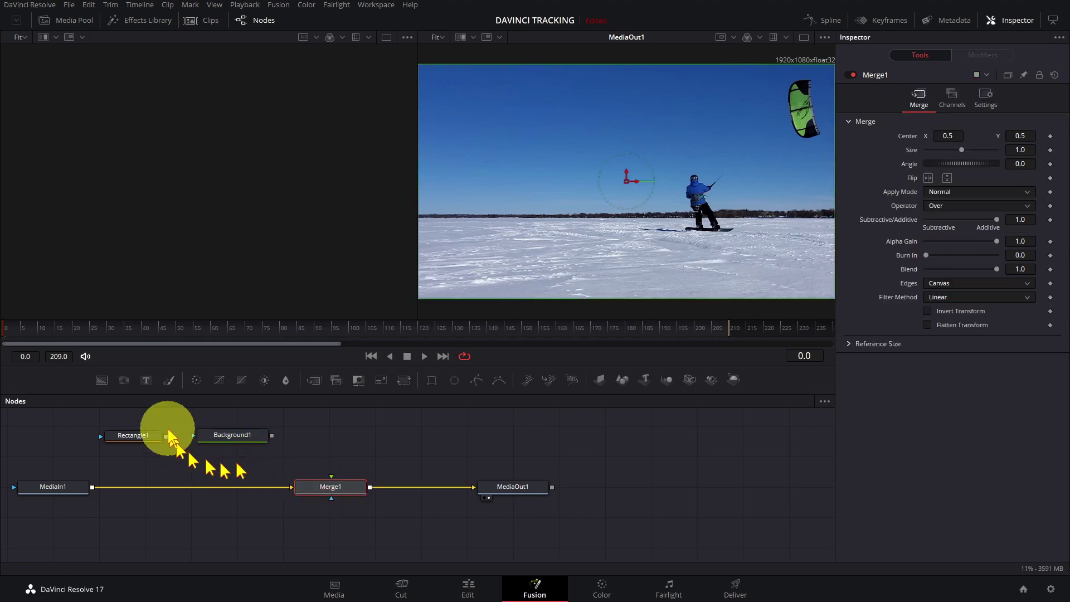
pyautogui.moveTo(166, 436); pyautogui.dragTo(330, 477)
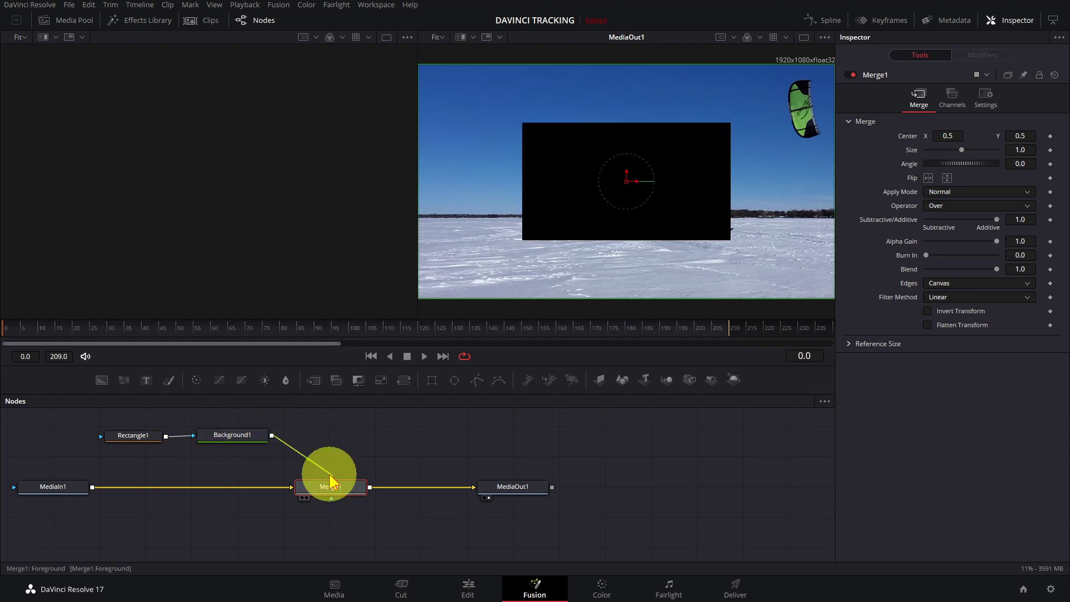
# Set Background1's colour to orange (#ffaa00) from the basic colour picker.
pyautogui.click(239, 439)
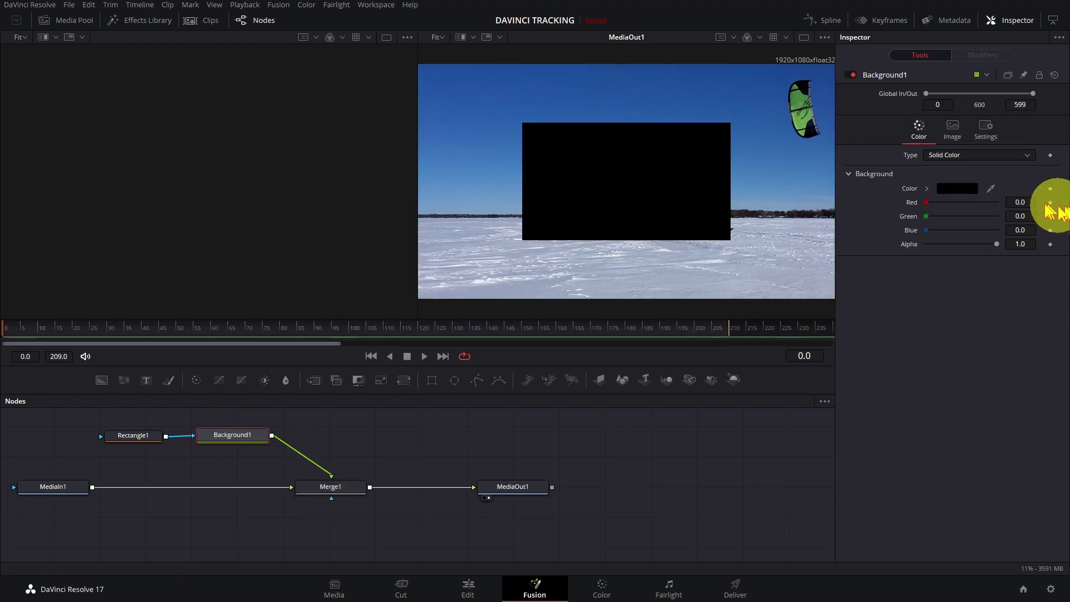
pyautogui.click(959, 189)
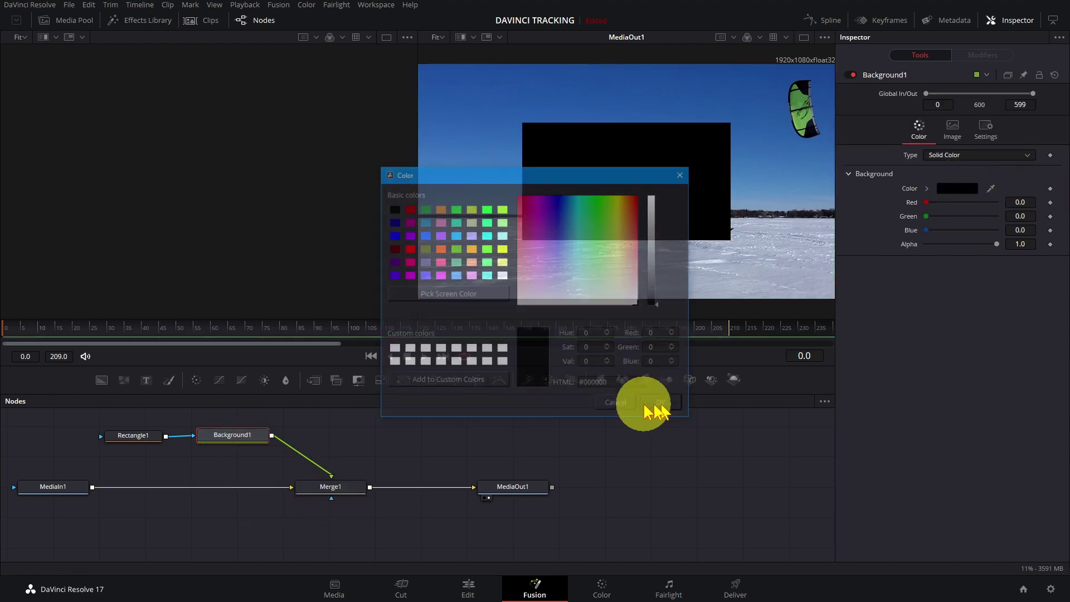
pyautogui.click(474, 252)
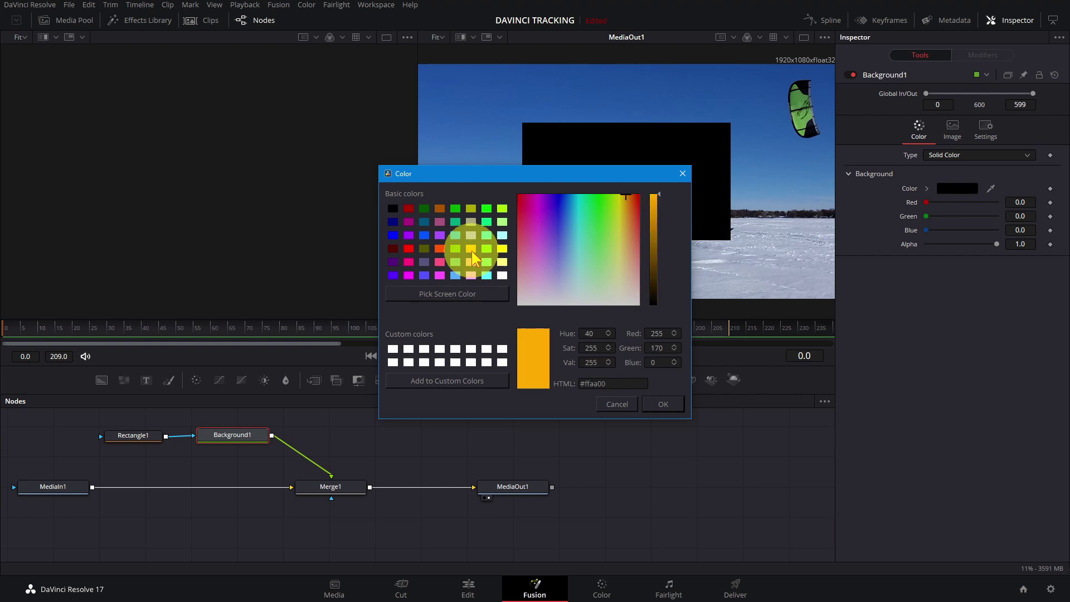
pyautogui.click(661, 405)
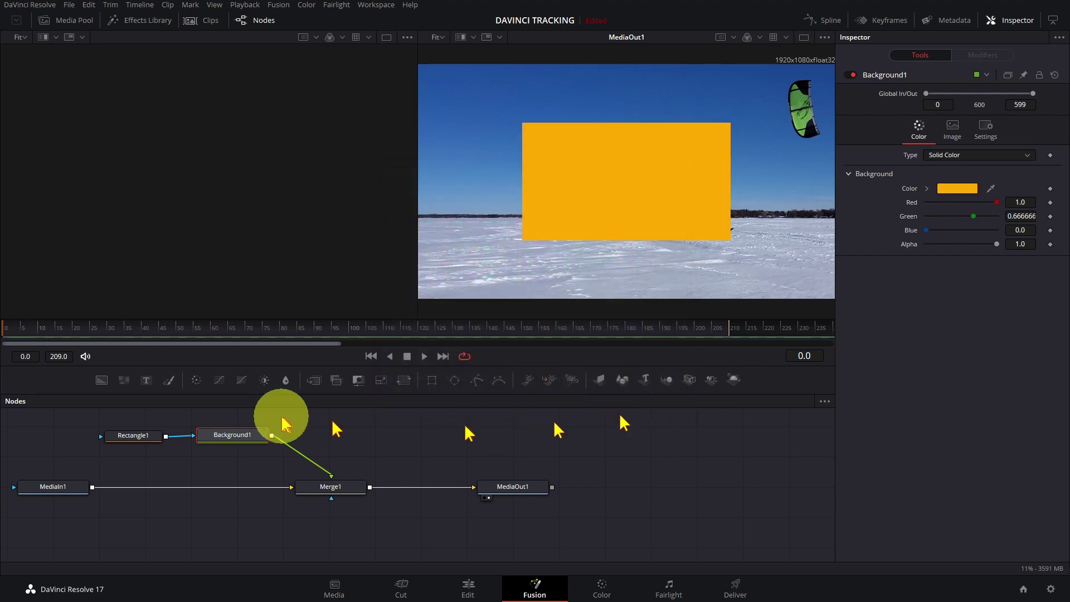
# Make Rectangle1 a hollow outline with a border width of 0.0077.
pyautogui.click(144, 436)
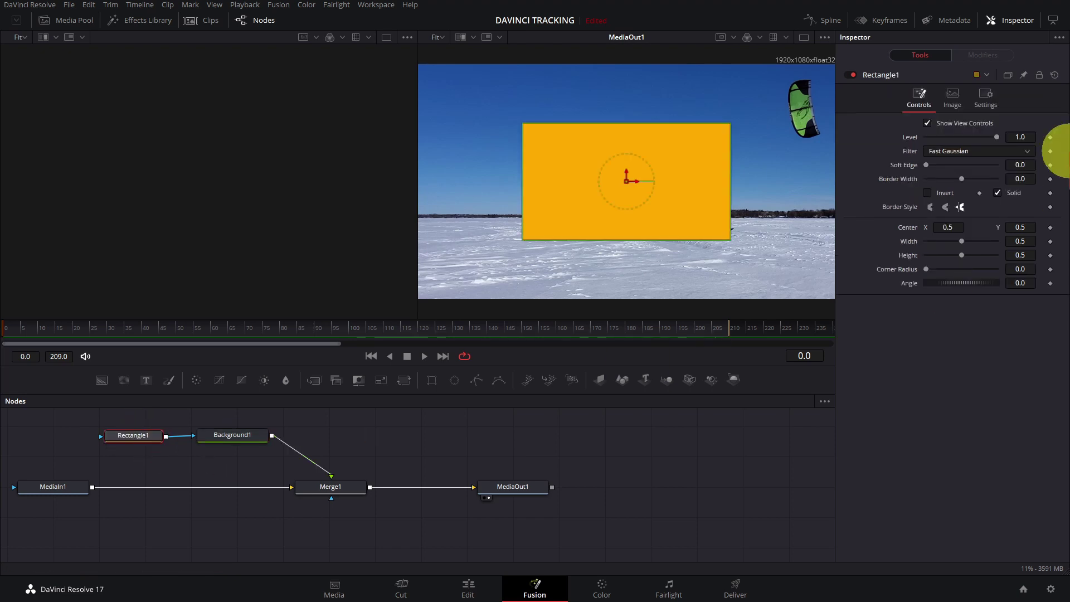
pyautogui.click(998, 194)
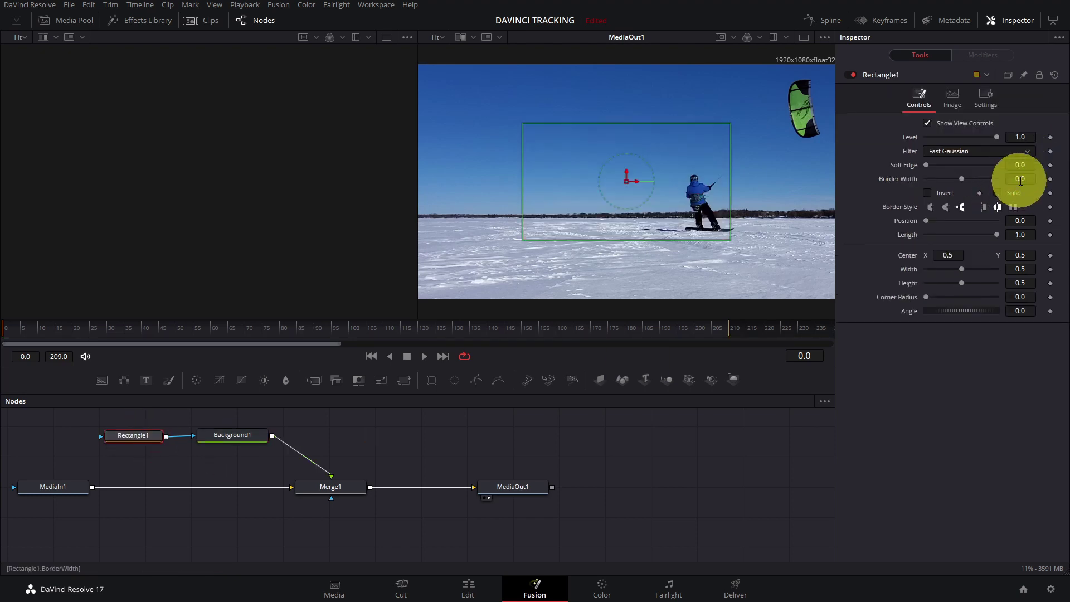
pyautogui.moveTo(1019, 177); pyautogui.dragTo(537, 176)
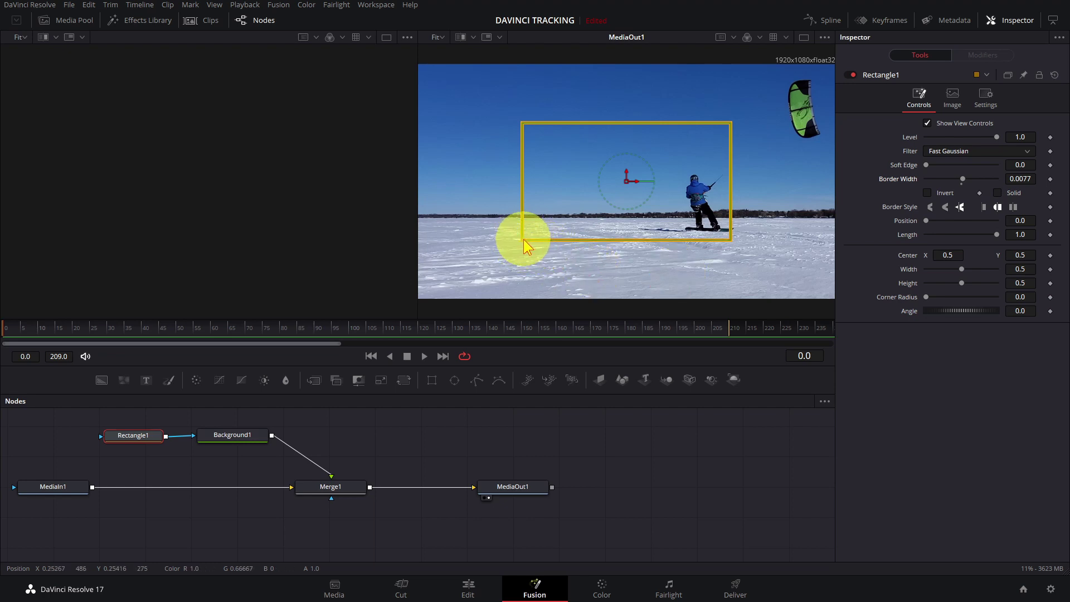
# Shrink and move the rectangle to frame the kiter, checking it during playback.
pyautogui.moveTo(526, 245); pyautogui.dragTo(594, 226)
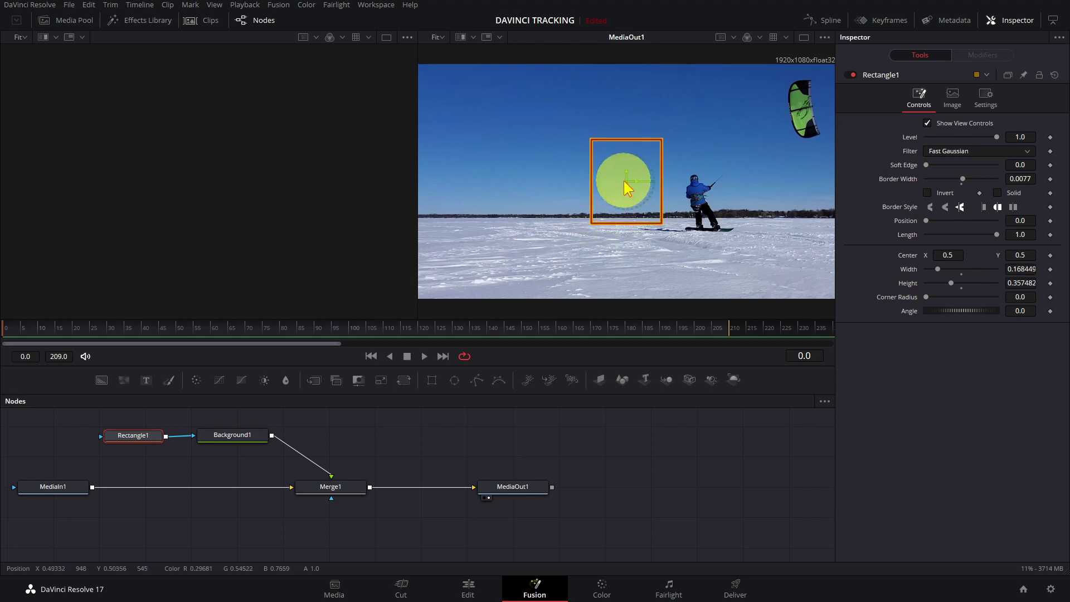
pyautogui.moveTo(625, 182); pyautogui.dragTo(704, 202)
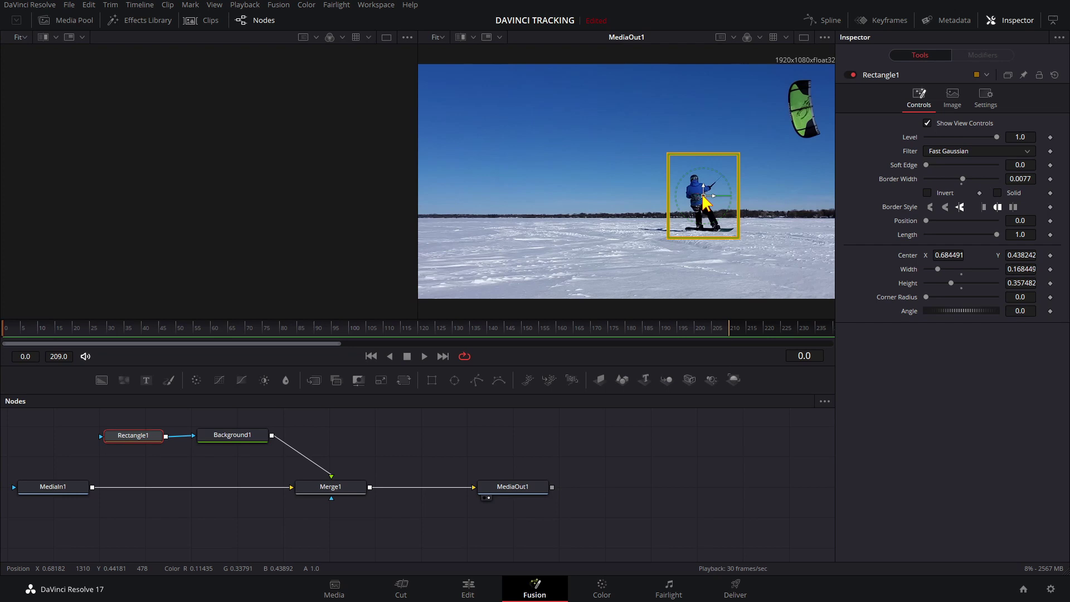
pyautogui.press('space')
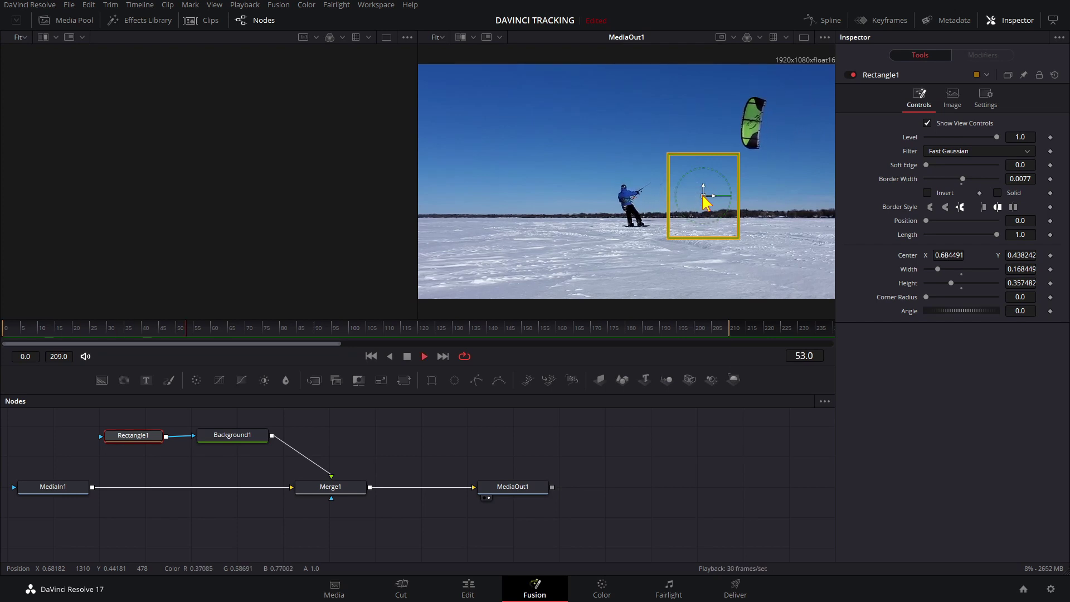
pyautogui.press('space')
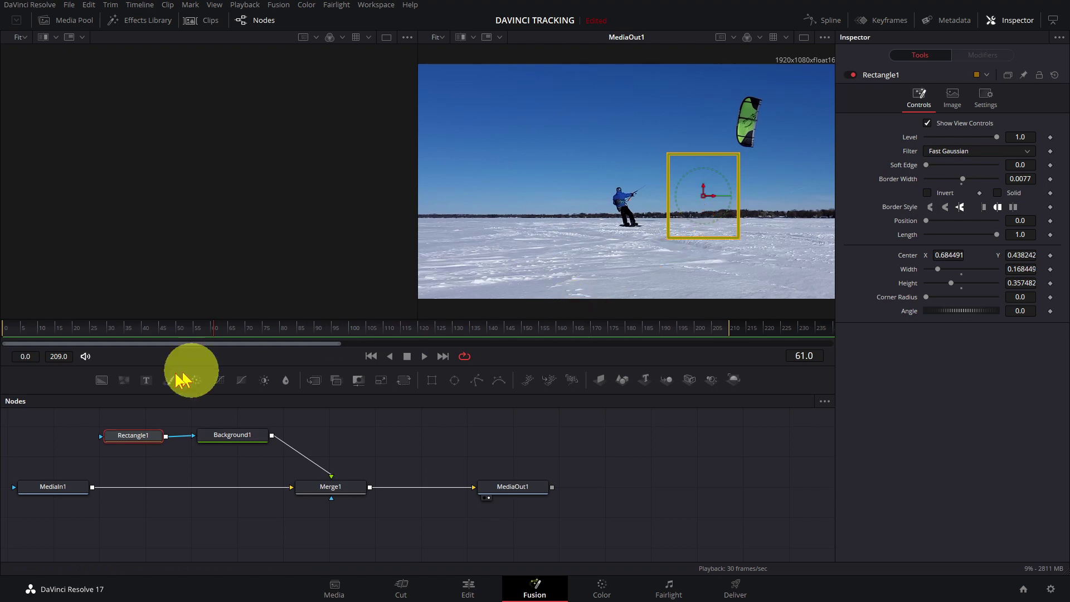
pyautogui.click(55, 490)
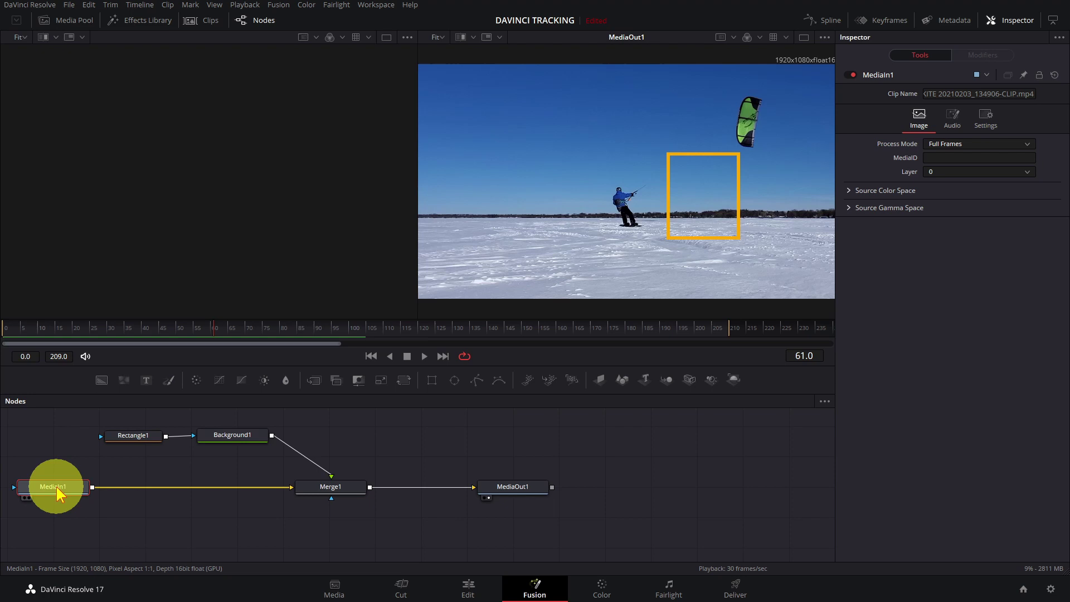
# Insert a plain Tracker node after MediaIn1 using the tool search.
pyautogui.hotkey('shift', 'space')
pyautogui.write('Tracker')
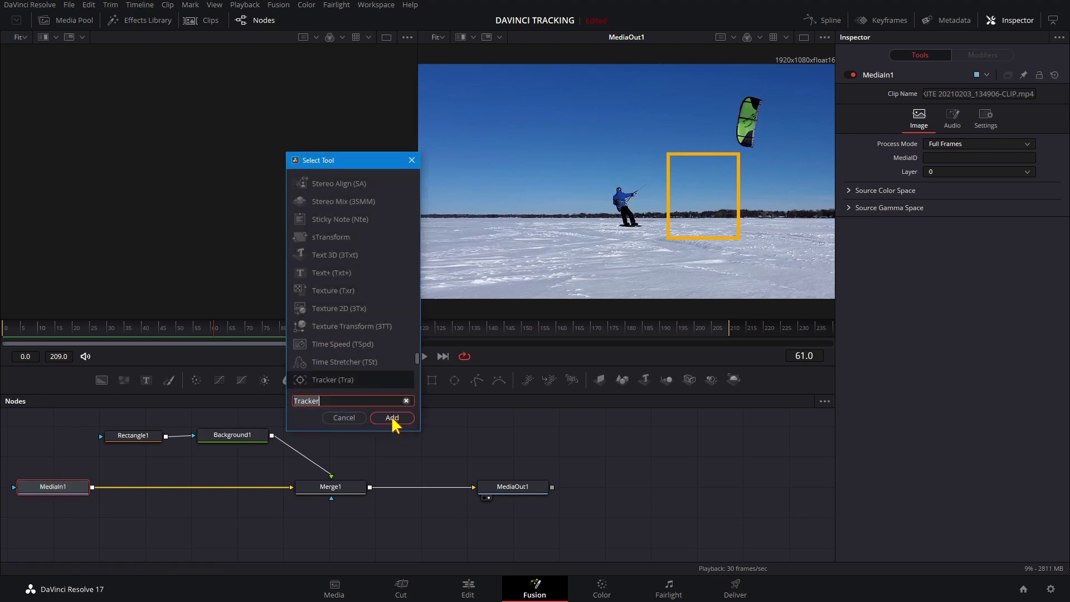
pyautogui.write('track')
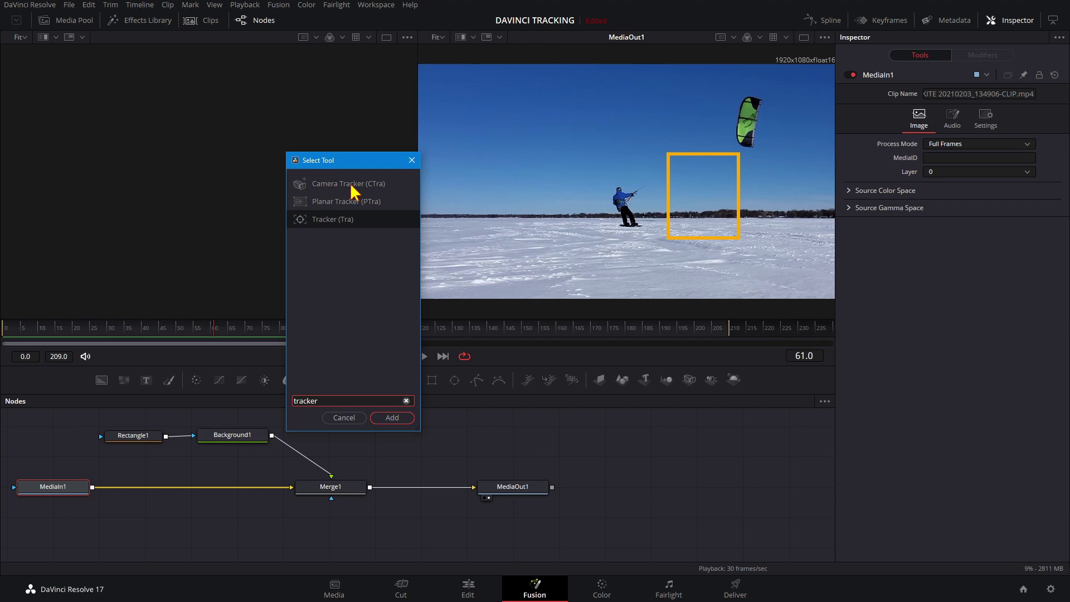
pyautogui.click(356, 184)
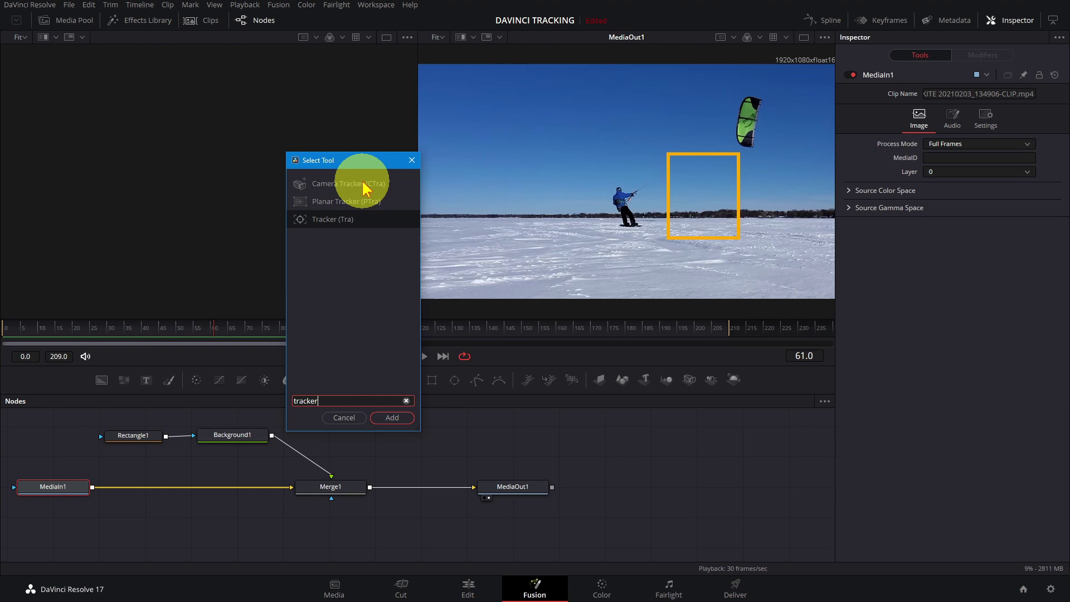
pyautogui.click(368, 192)
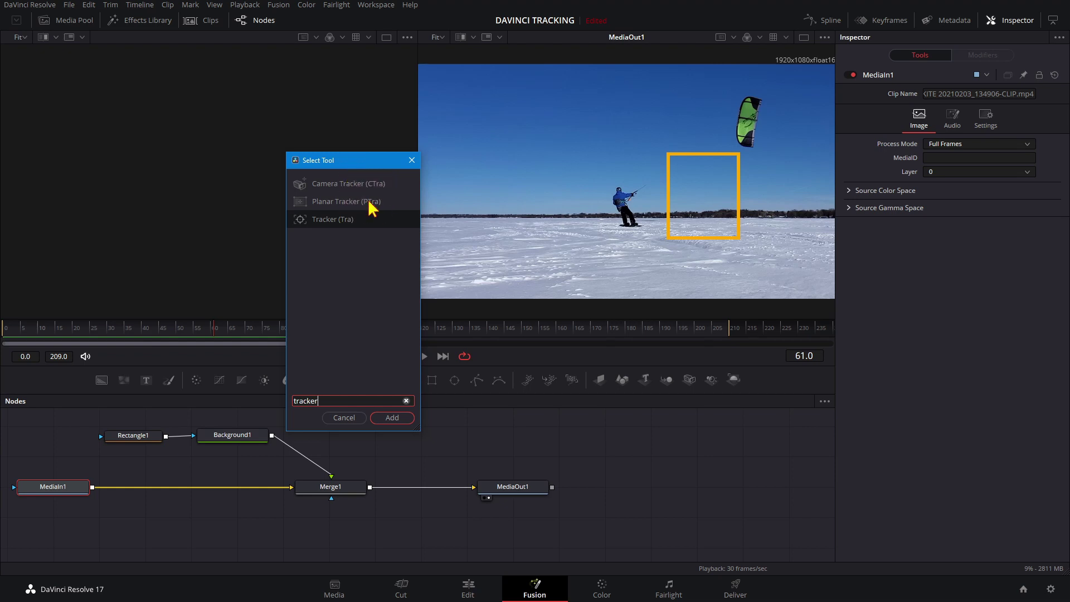
pyautogui.click(369, 204)
pyautogui.click(361, 212)
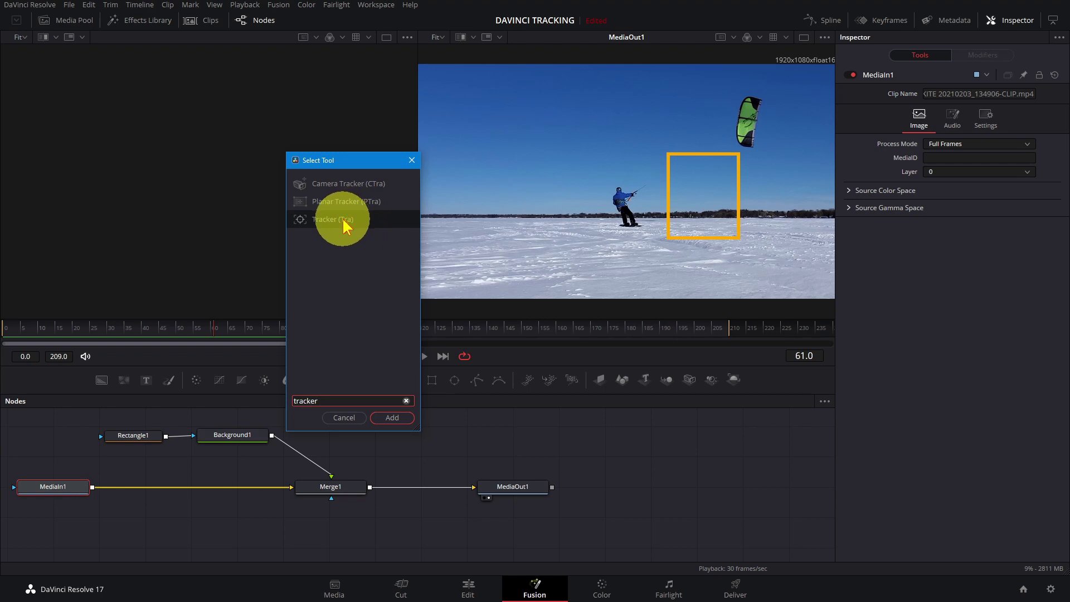
pyautogui.click(344, 220)
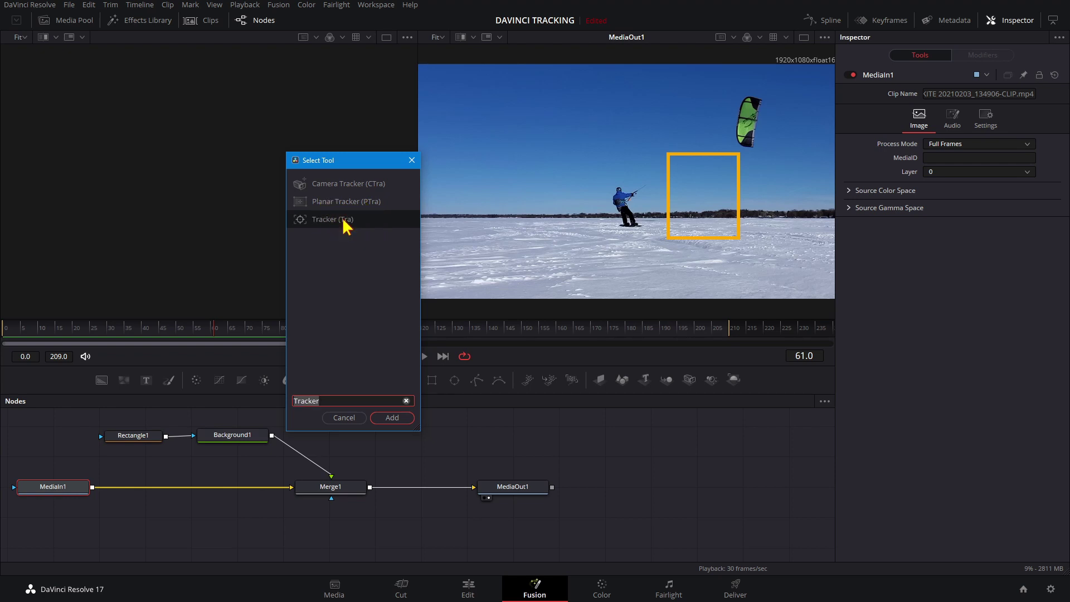
pyautogui.click(392, 418)
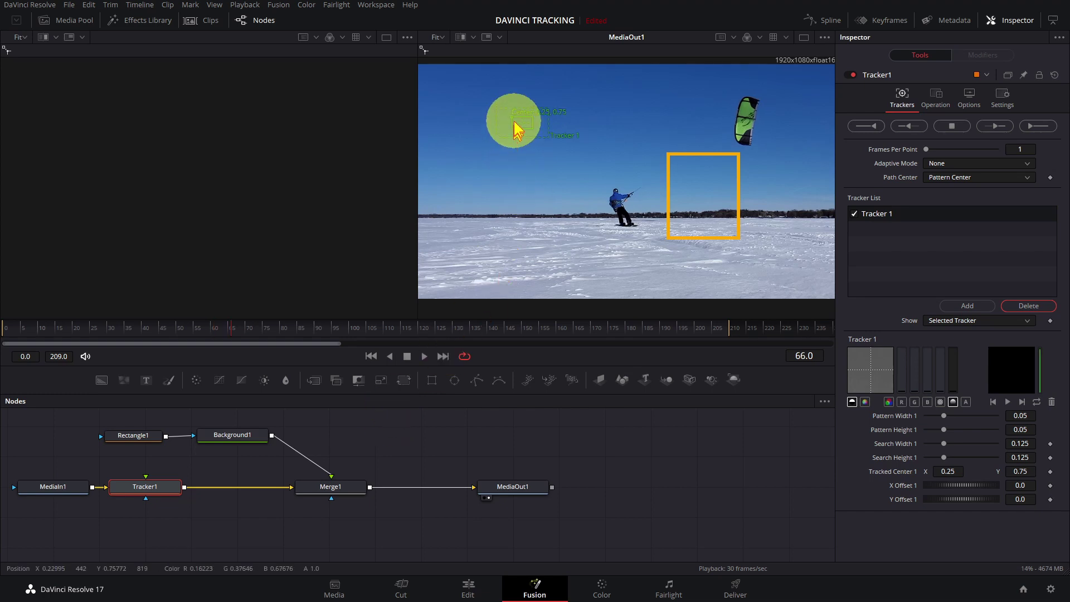
# Place Tracker 1's pattern on the kiter and track in reverse, then forward to frame 209.
pyautogui.moveTo(511, 122); pyautogui.dragTo(607, 187)
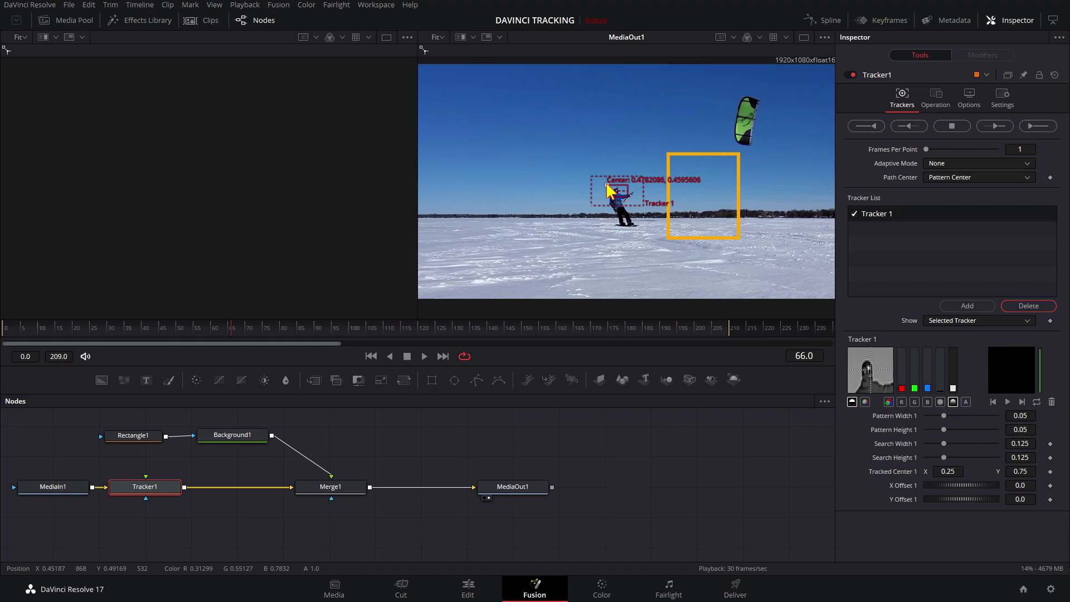
pyautogui.click(872, 127)
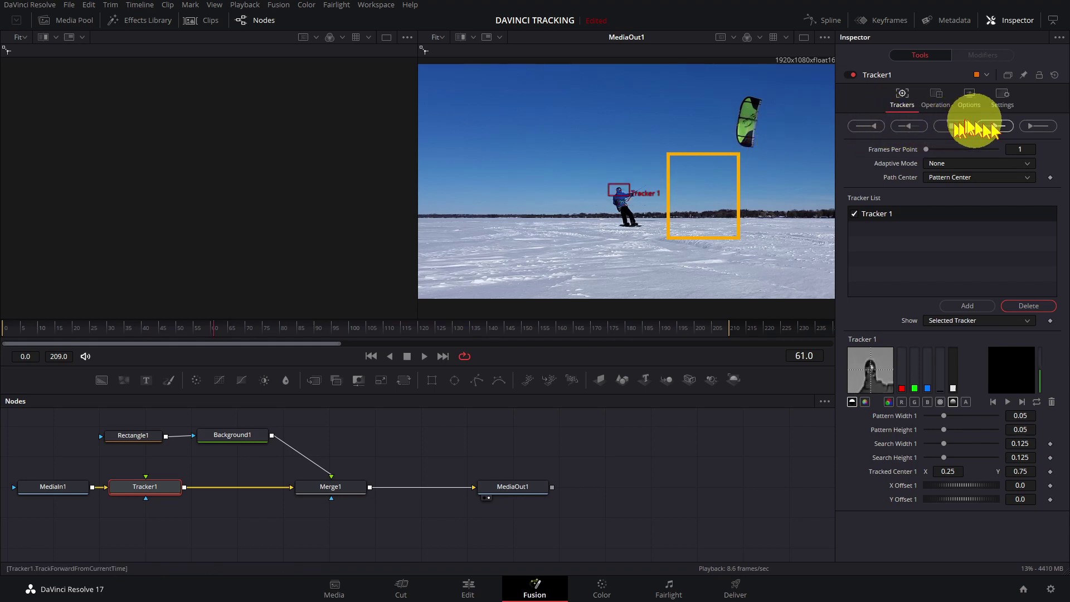
pyautogui.click(996, 128)
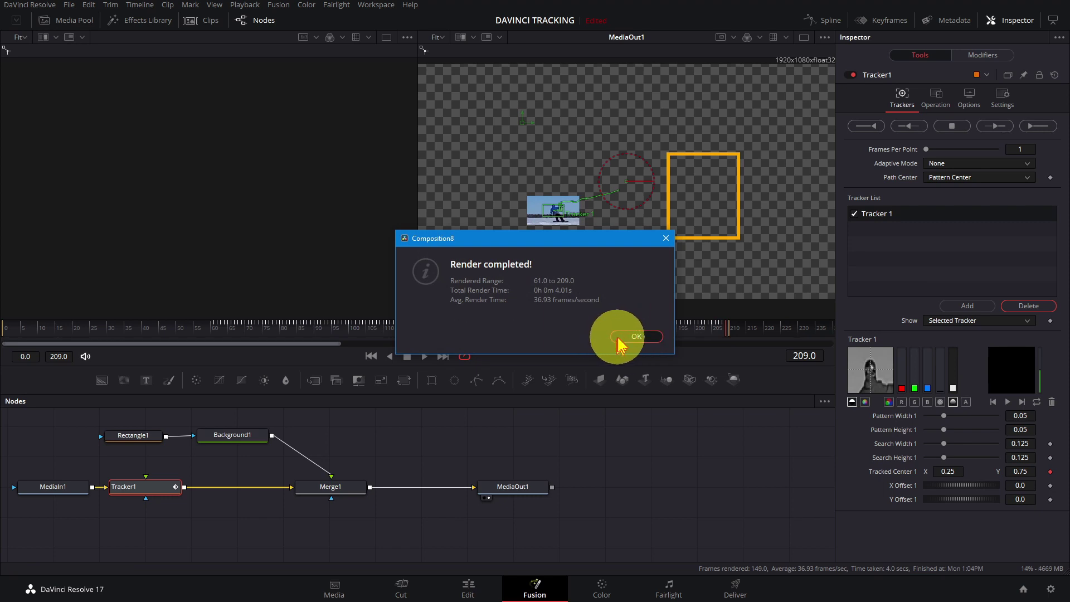
# Track the kiter in reverse from frame 209 back to frame 0.
pyautogui.click(619, 337)
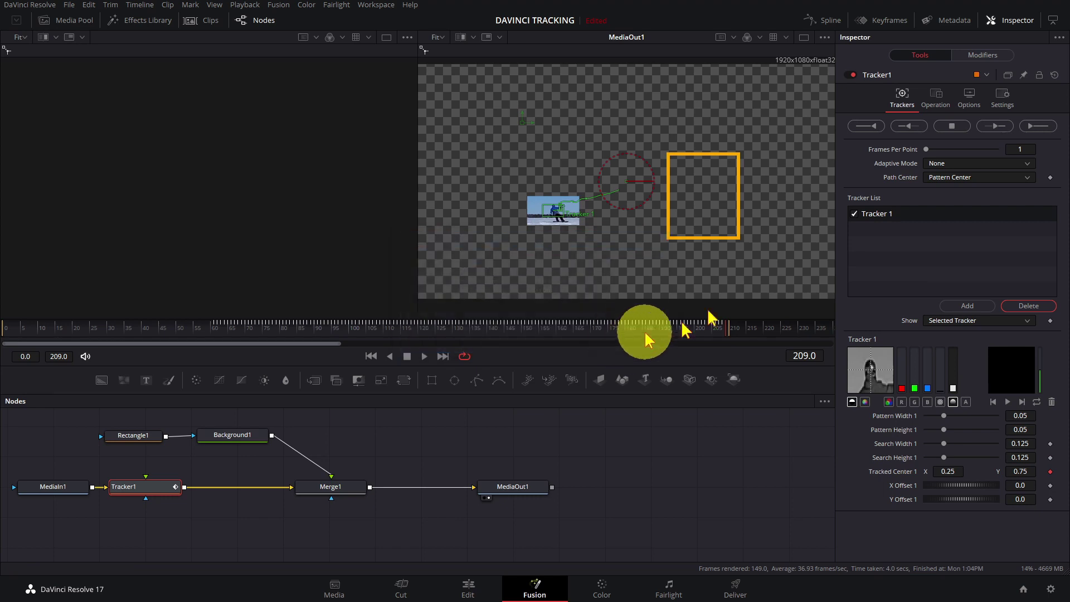
pyautogui.click(908, 127)
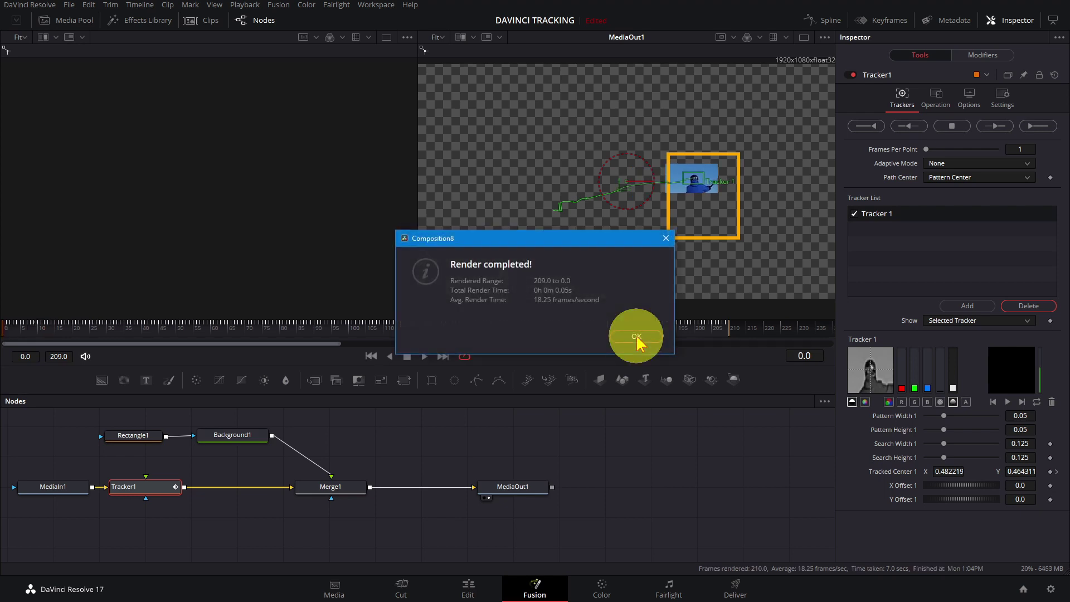
pyautogui.click(639, 337)
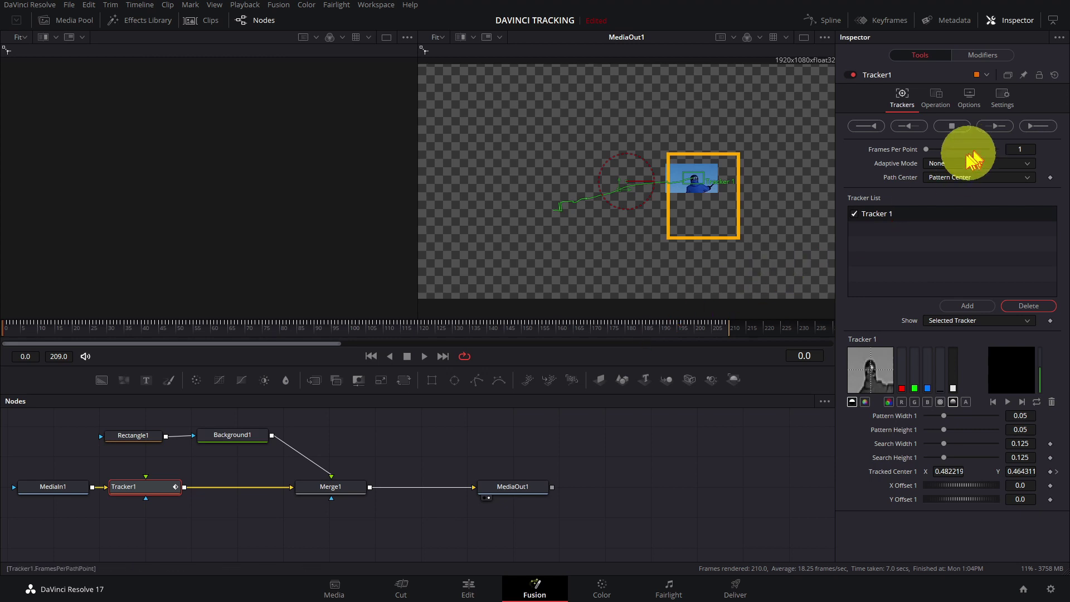
# Set Adaptive Mode to Best match, Match Tolerance to 0.0512, and retrack forward over frames 0–209.
pyautogui.click(954, 170)
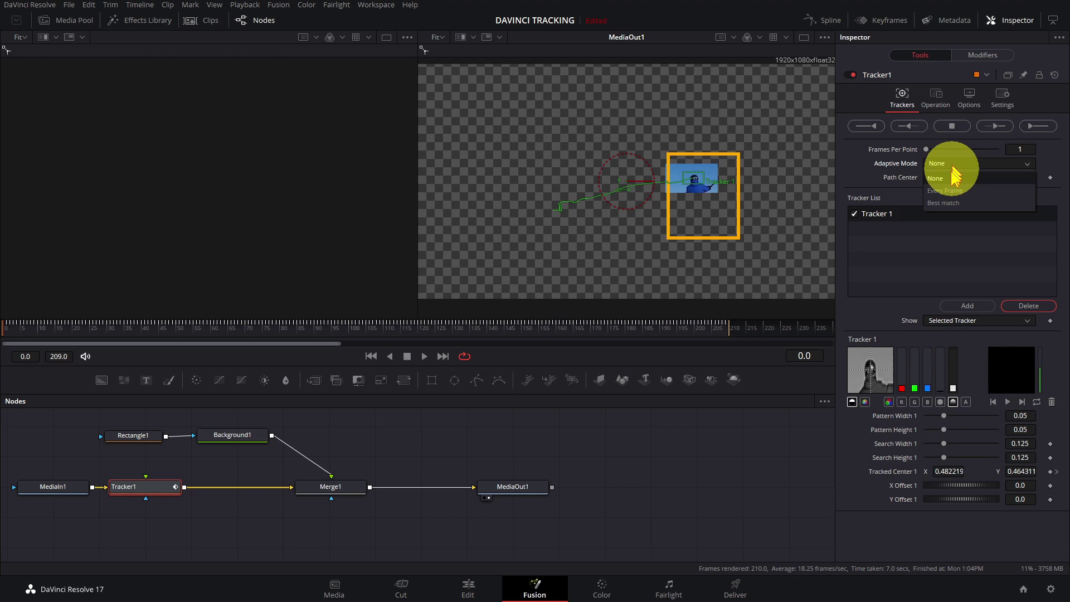
pyautogui.click(947, 203)
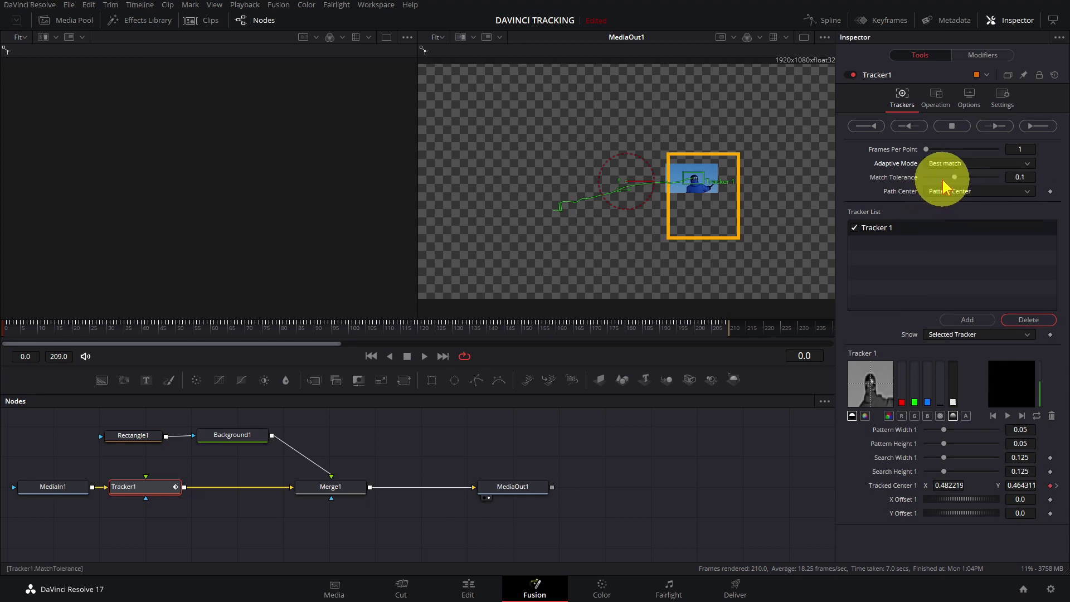
pyautogui.moveTo(955, 180); pyautogui.dragTo(940, 182)
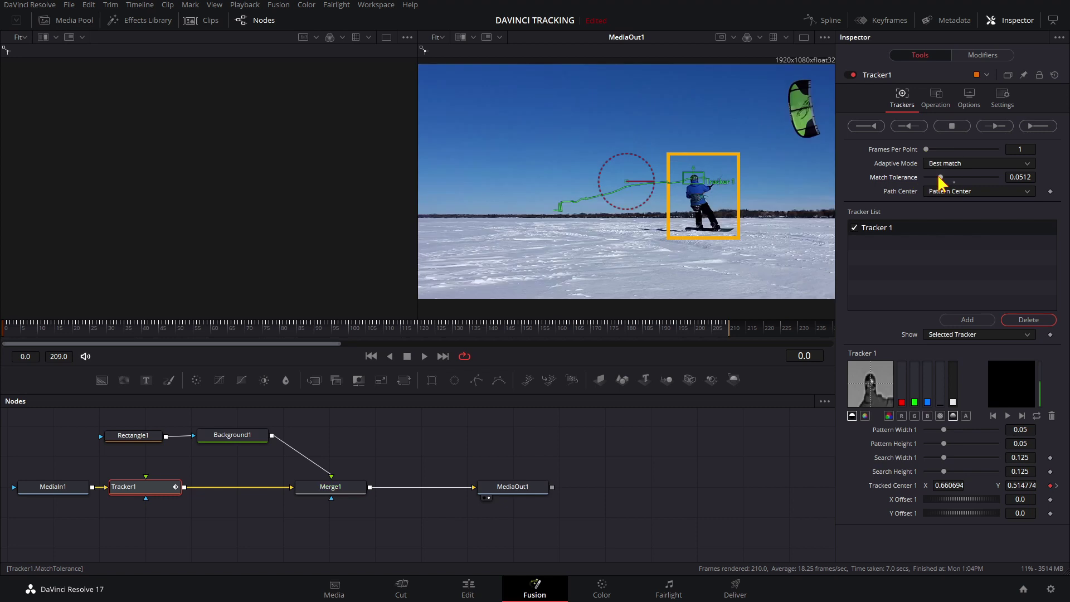
pyautogui.click(1031, 127)
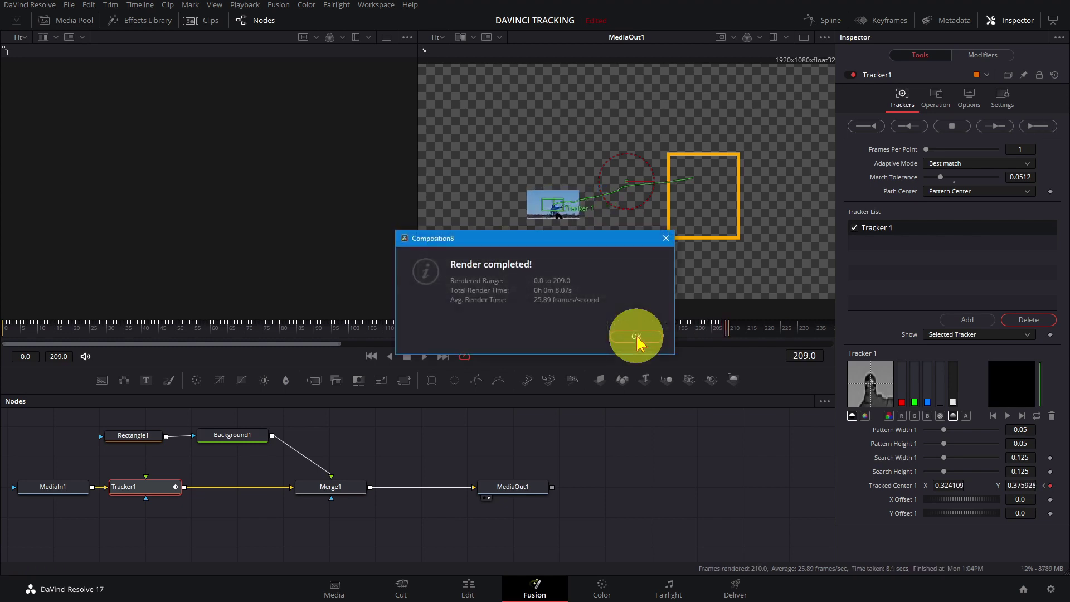
pyautogui.click(642, 336)
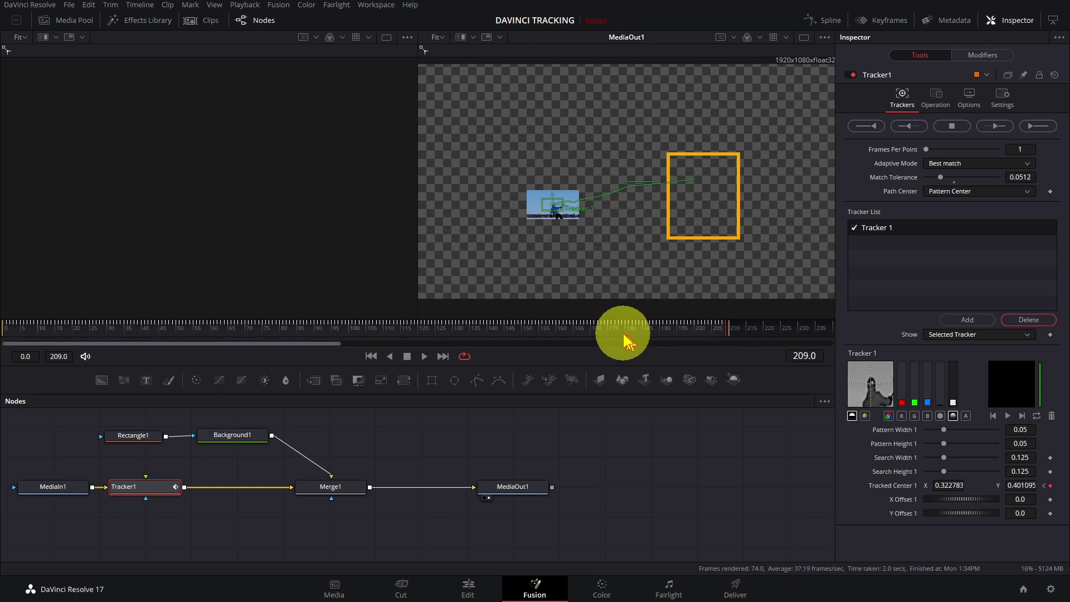
# Connect Background1 to Tracker1's foreground input and delete the Merge1 node.
pyautogui.moveTo(333, 479); pyautogui.dragTo(152, 480)
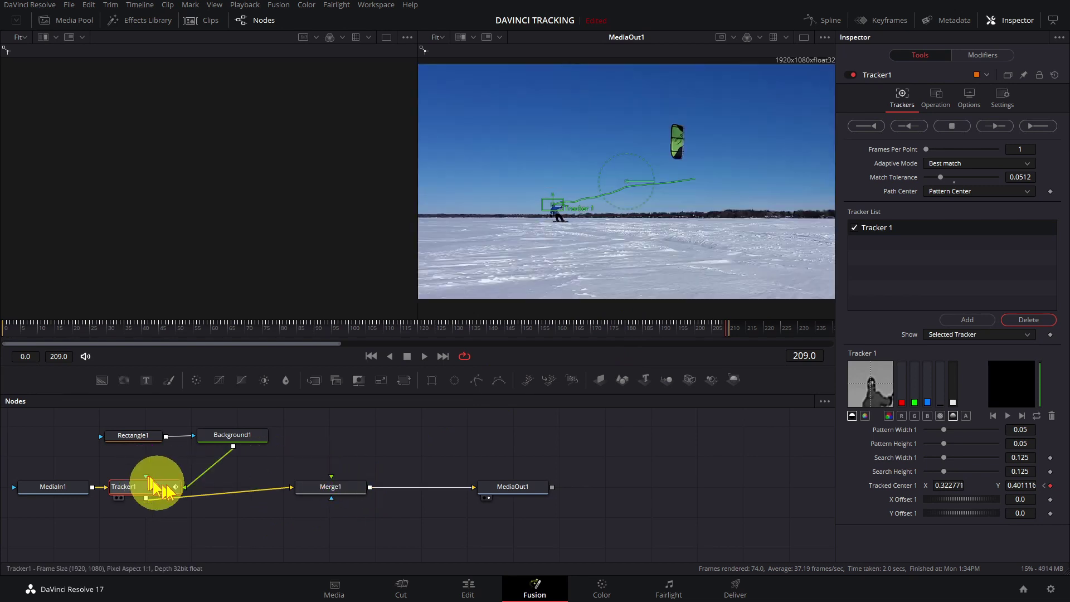
pyautogui.click(329, 490)
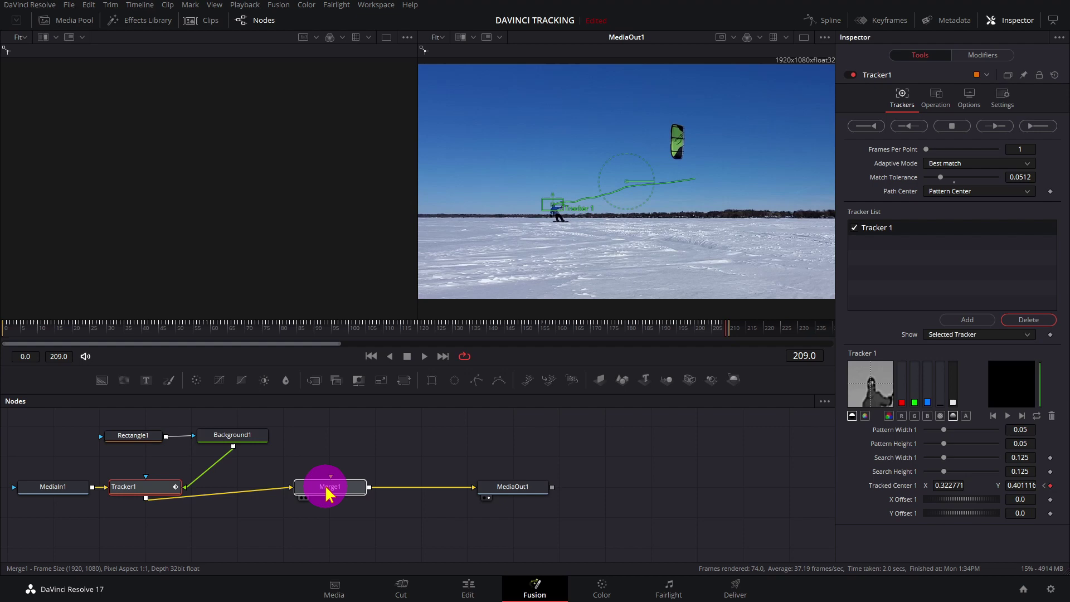
pyautogui.press('Delete')
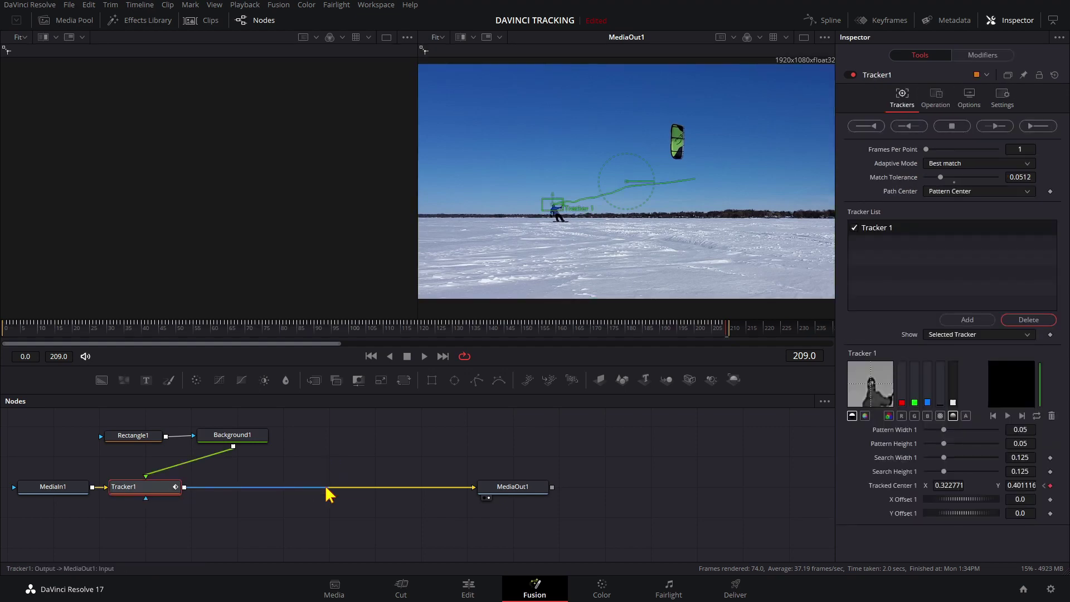
# Set Tracker1's operation to Match Move and play back to preview the result.
pyautogui.click(941, 103)
pyautogui.click(939, 125)
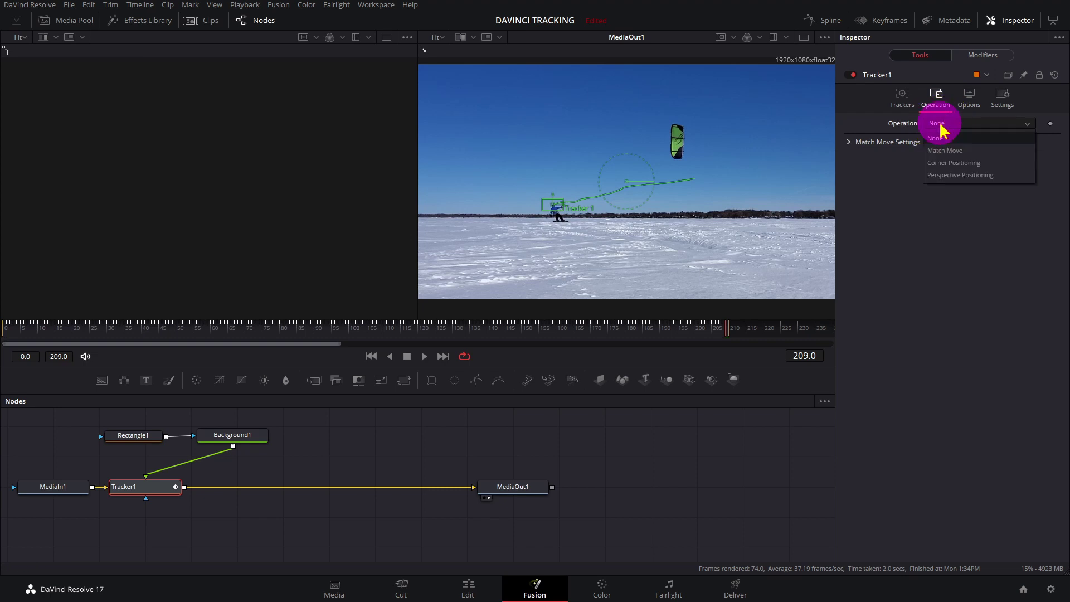
pyautogui.click(946, 151)
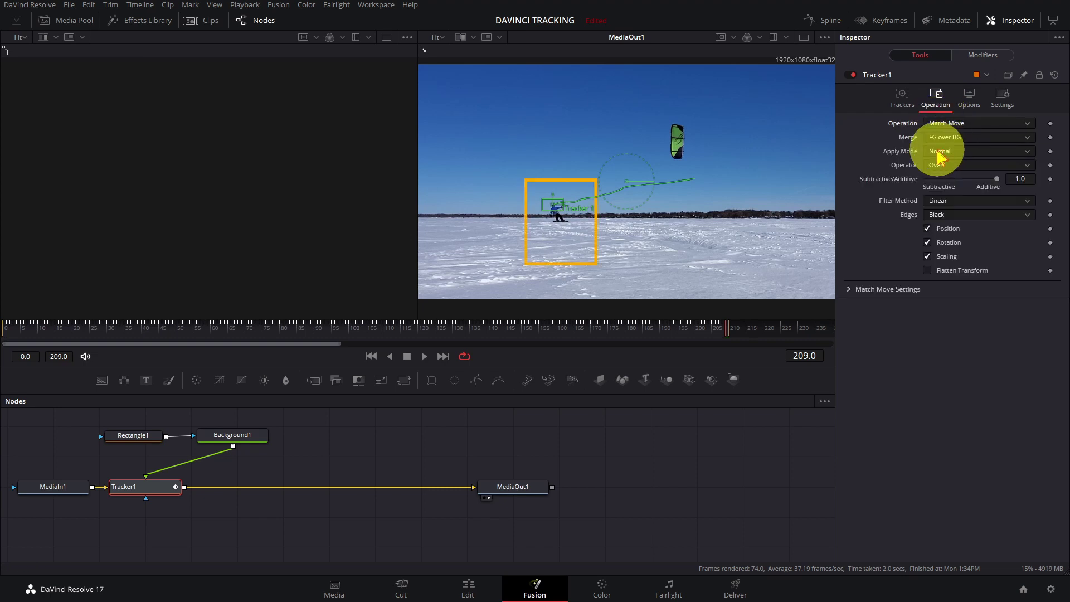
pyautogui.press('space')
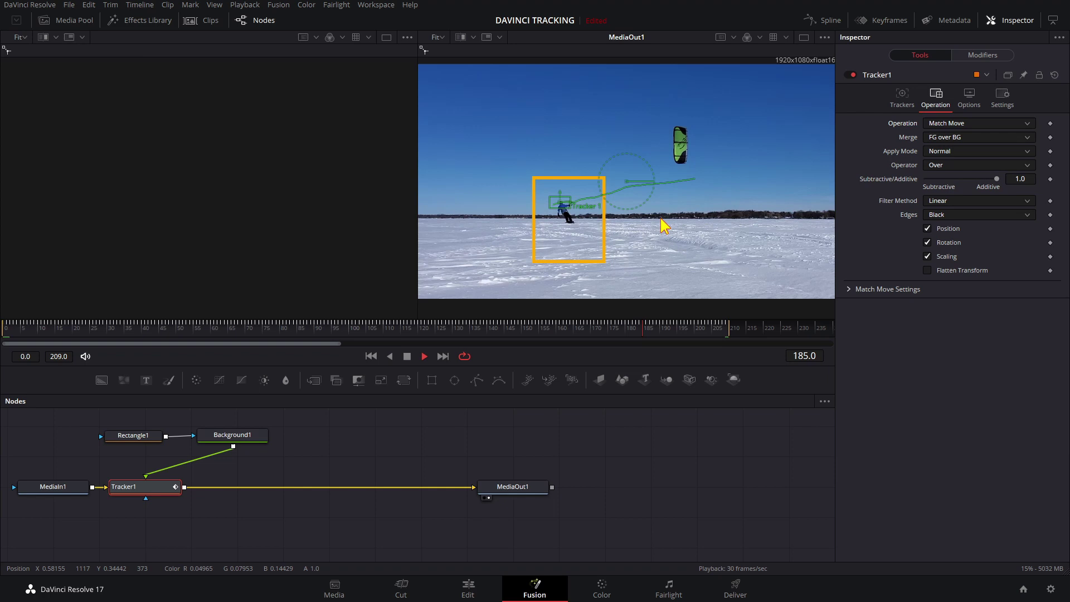
pyautogui.click(658, 223)
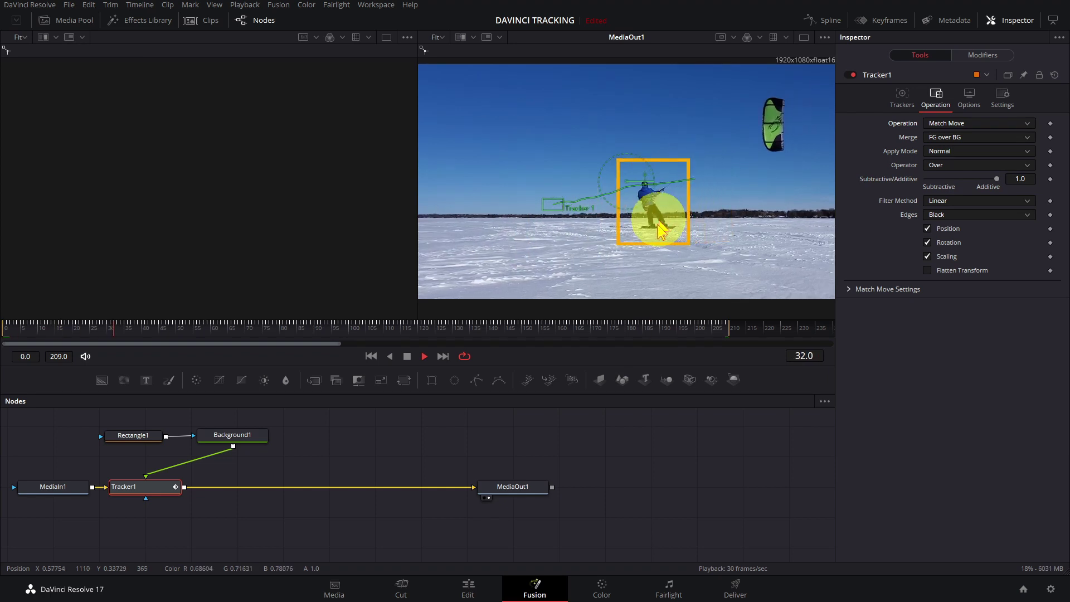
pyautogui.click(407, 356)
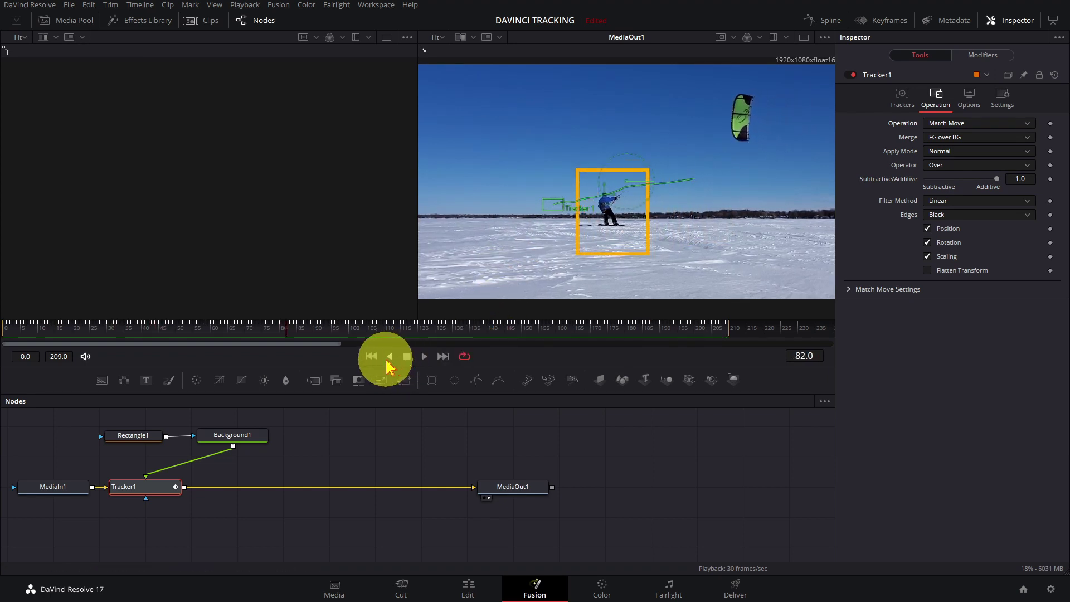
pyautogui.click(370, 356)
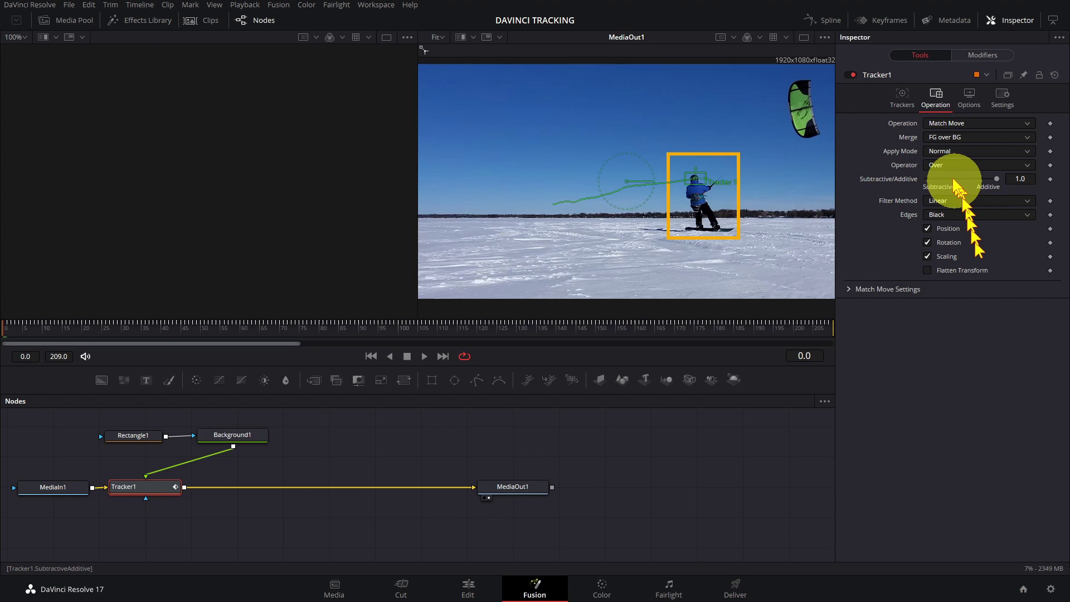
# Add Tracker 2 on the kiter, adjust Tracker 1, and track both points forward to frame 209.
pyautogui.click(902, 100)
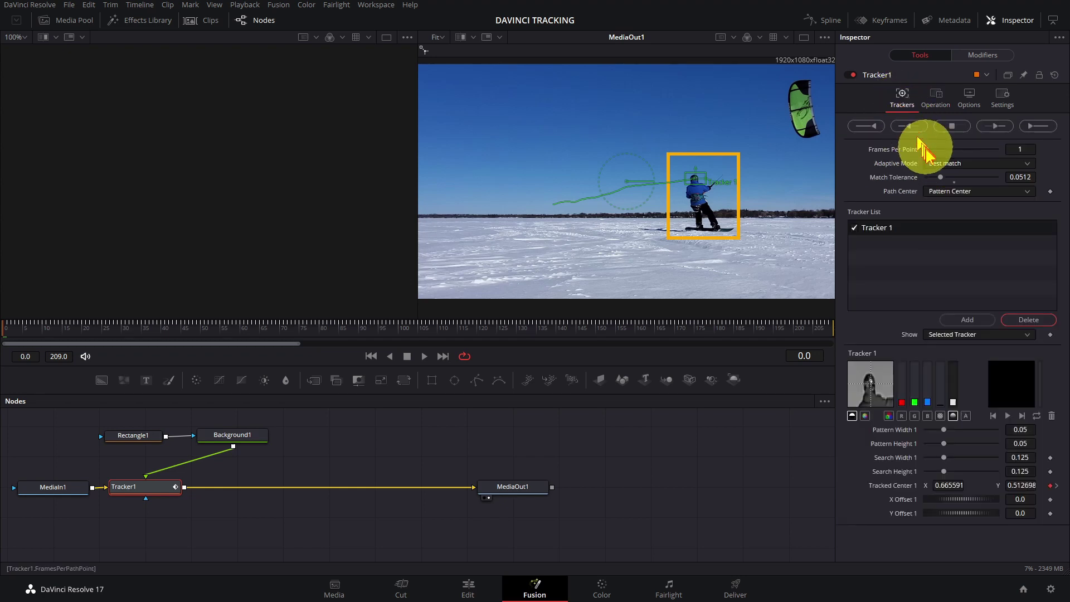
pyautogui.click(972, 322)
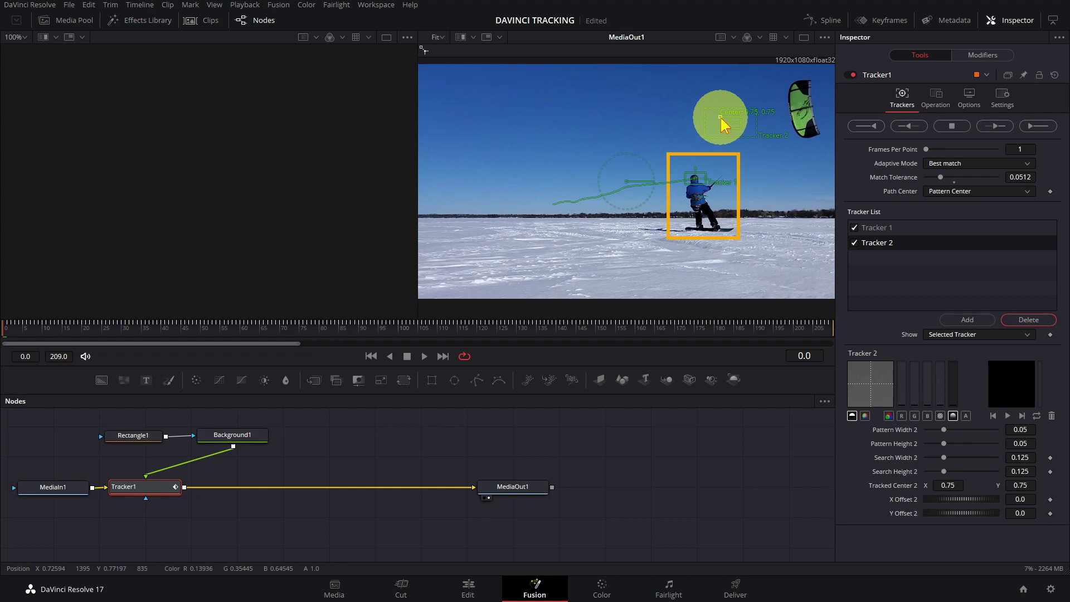
pyautogui.moveTo(721, 119); pyautogui.dragTo(684, 198)
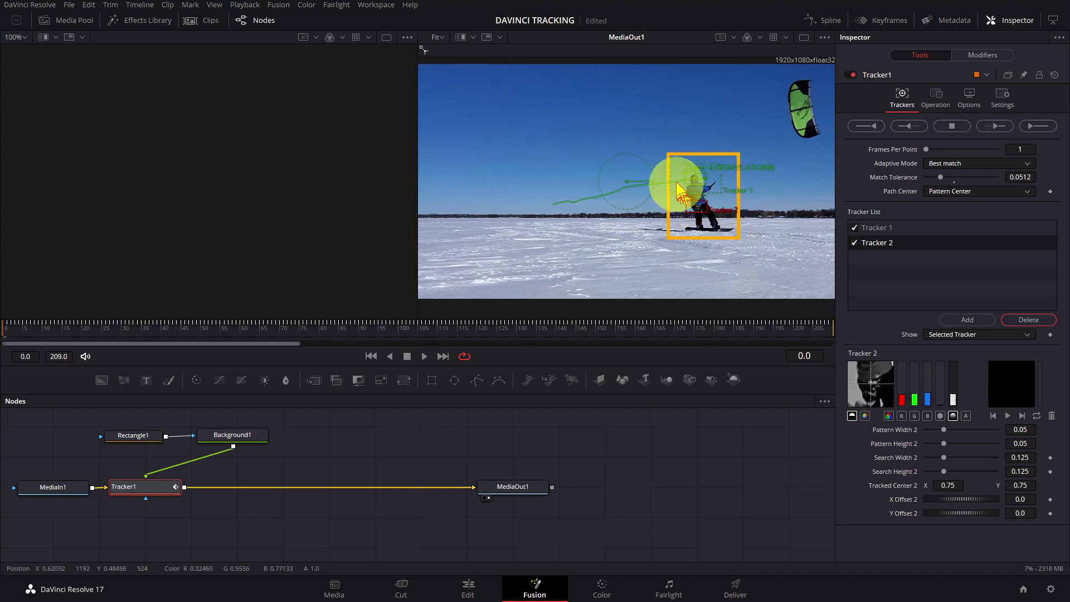
pyautogui.click(689, 178)
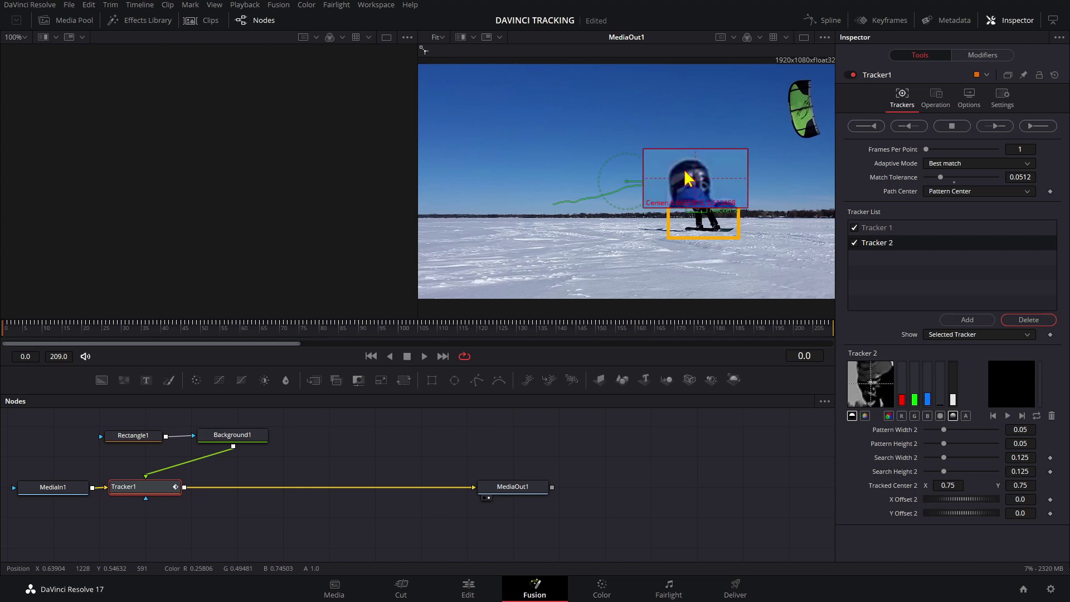
pyautogui.click(689, 178)
pyautogui.moveTo(686, 172); pyautogui.dragTo(685, 174)
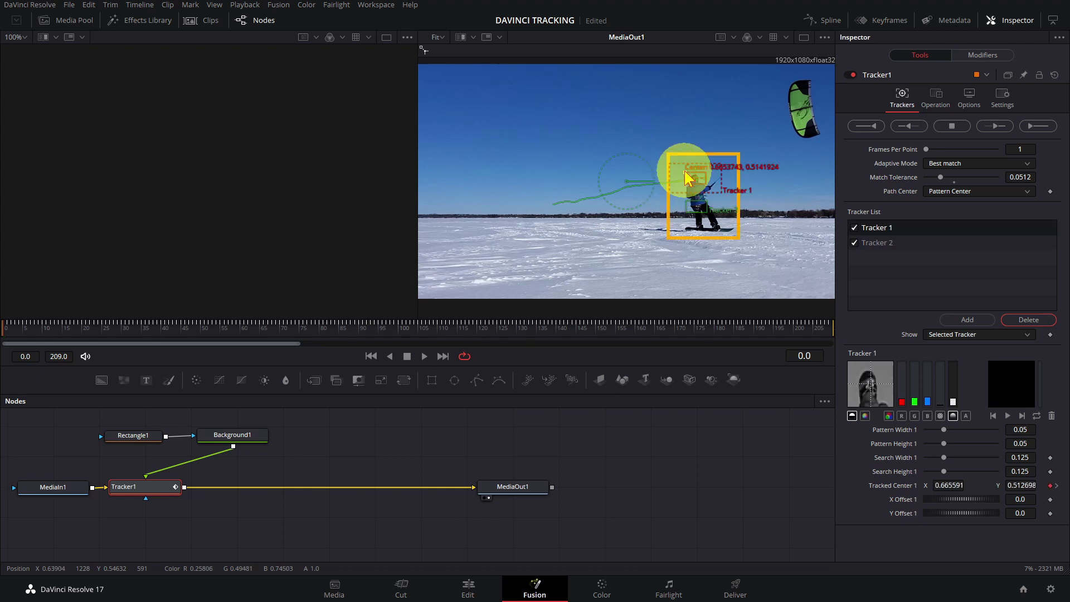
pyautogui.click(668, 198)
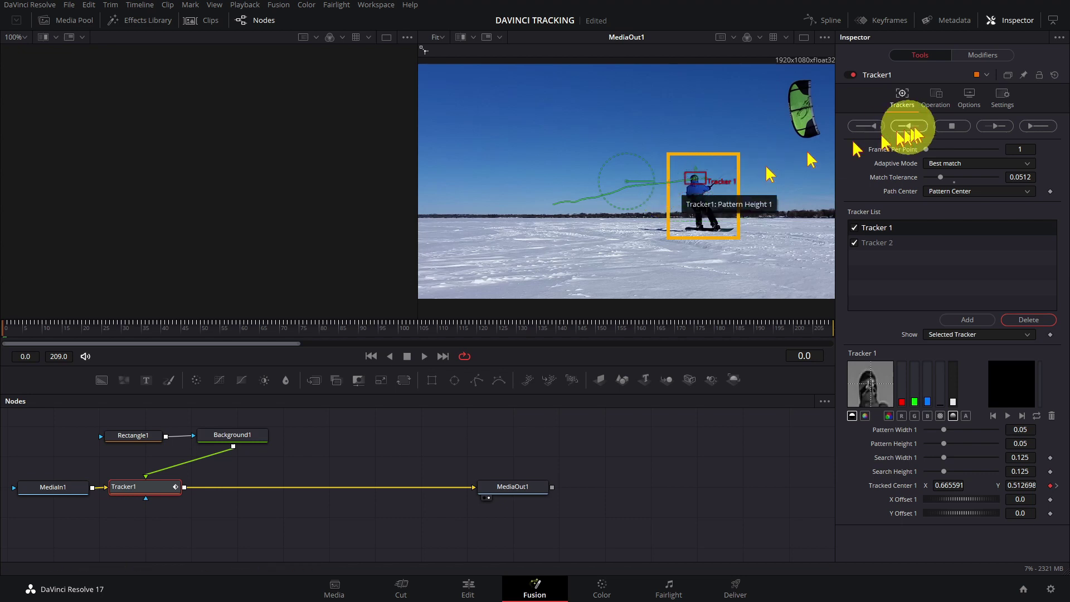
pyautogui.click(1036, 128)
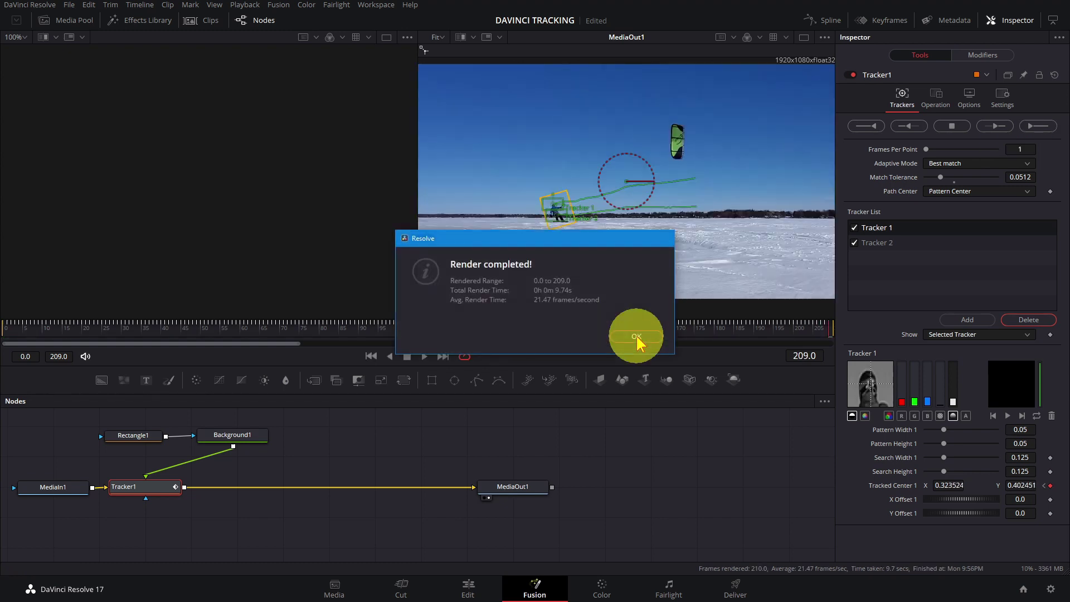
# Dismiss the render report and replay the two-point match move from the first frame.
pyautogui.click(636, 337)
pyautogui.click(370, 356)
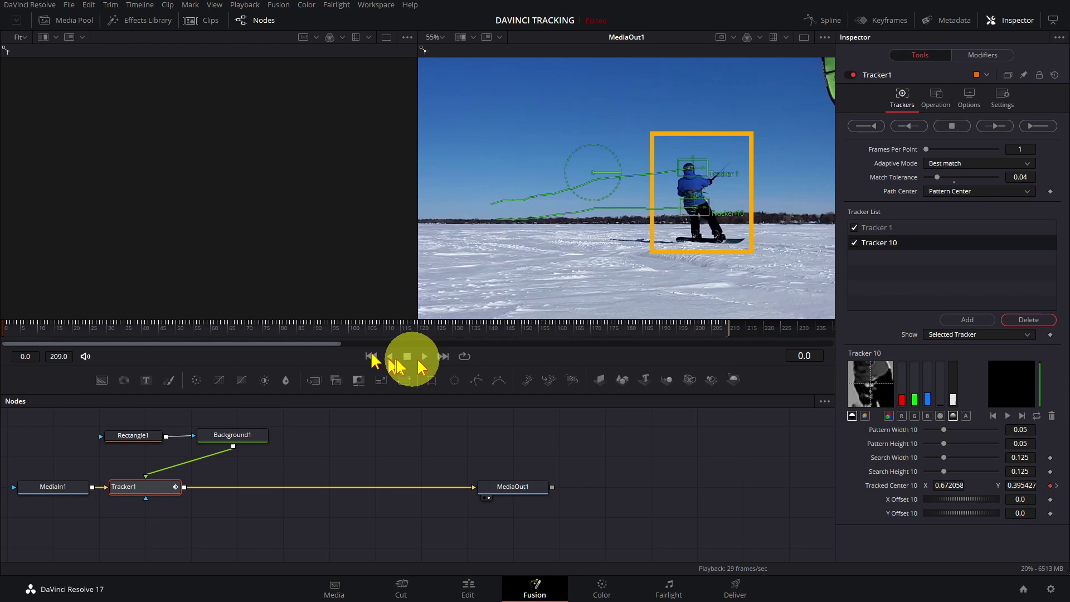
pyautogui.click(424, 357)
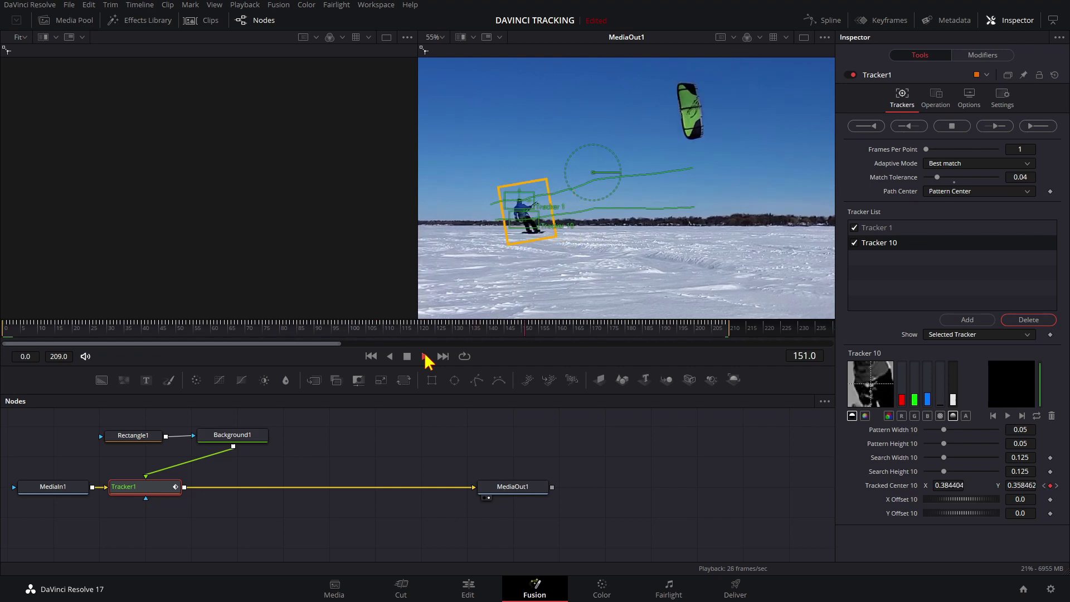
# Disable Rotation in the tracker's Operation settings, replay from the start, then return to the Edit page.
pyautogui.click(938, 108)
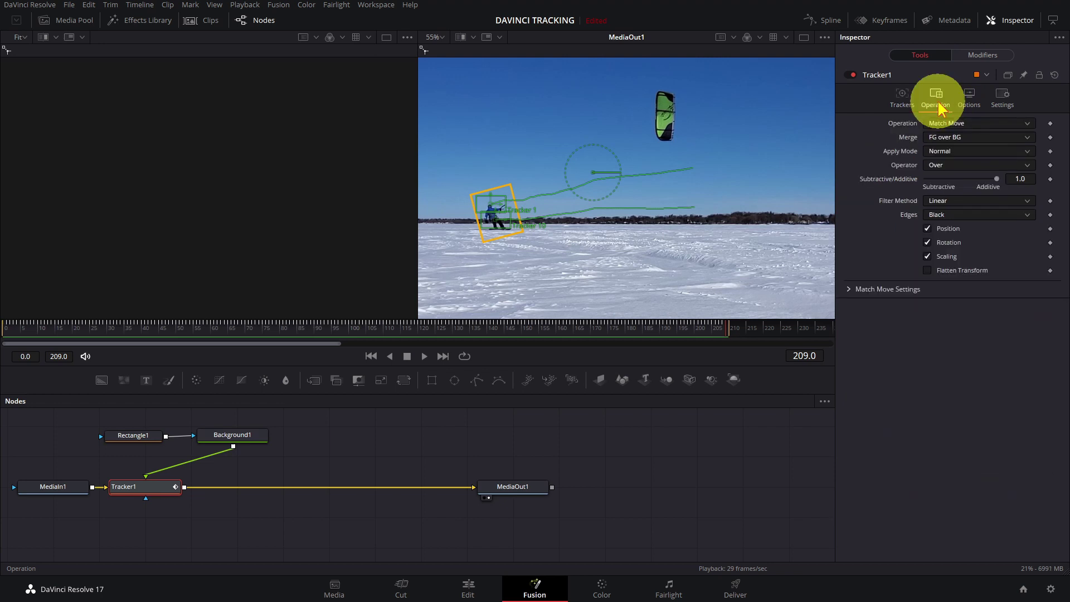
pyautogui.click(928, 243)
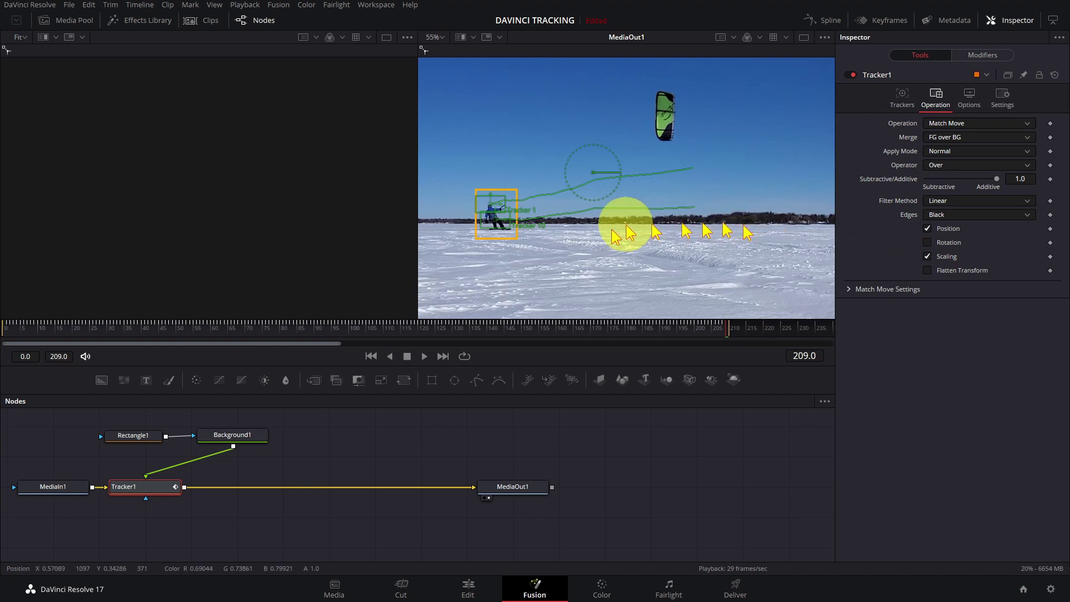
pyautogui.click(371, 355)
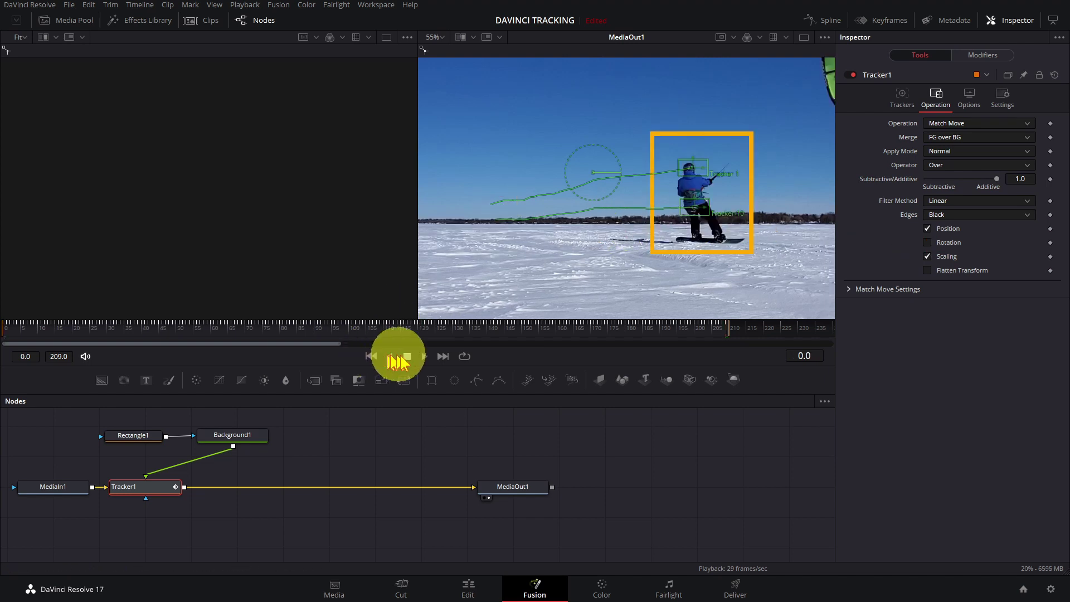
pyautogui.click(424, 357)
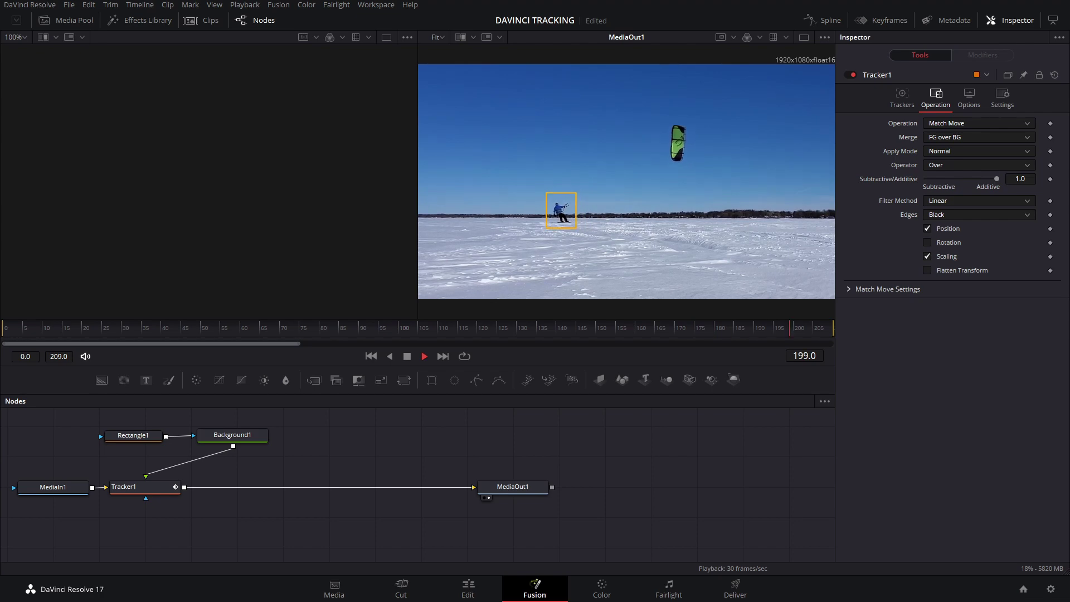
pyautogui.hotkey('shift', '4')
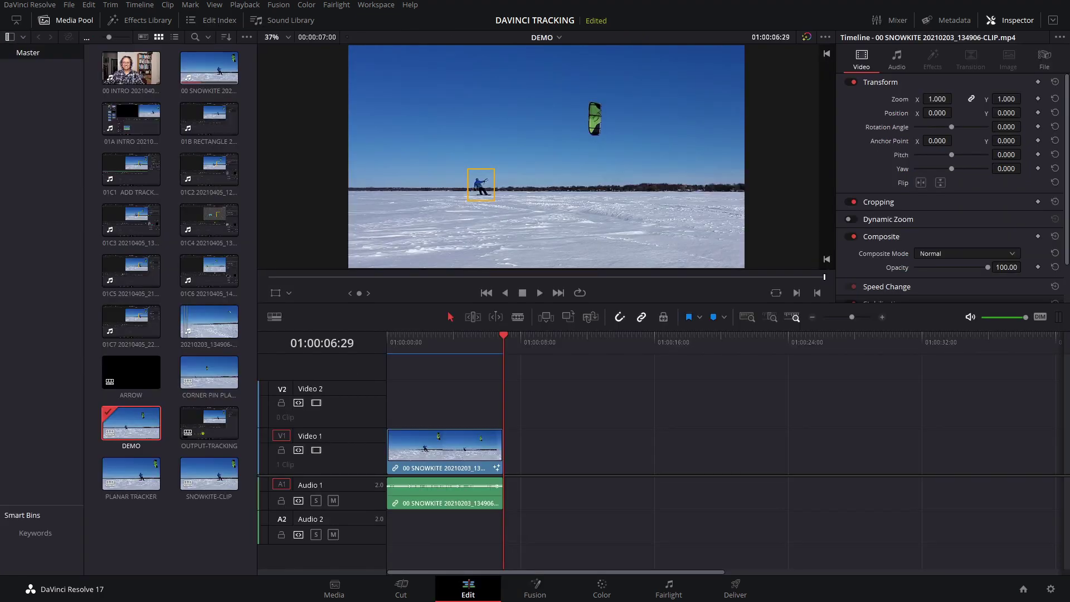